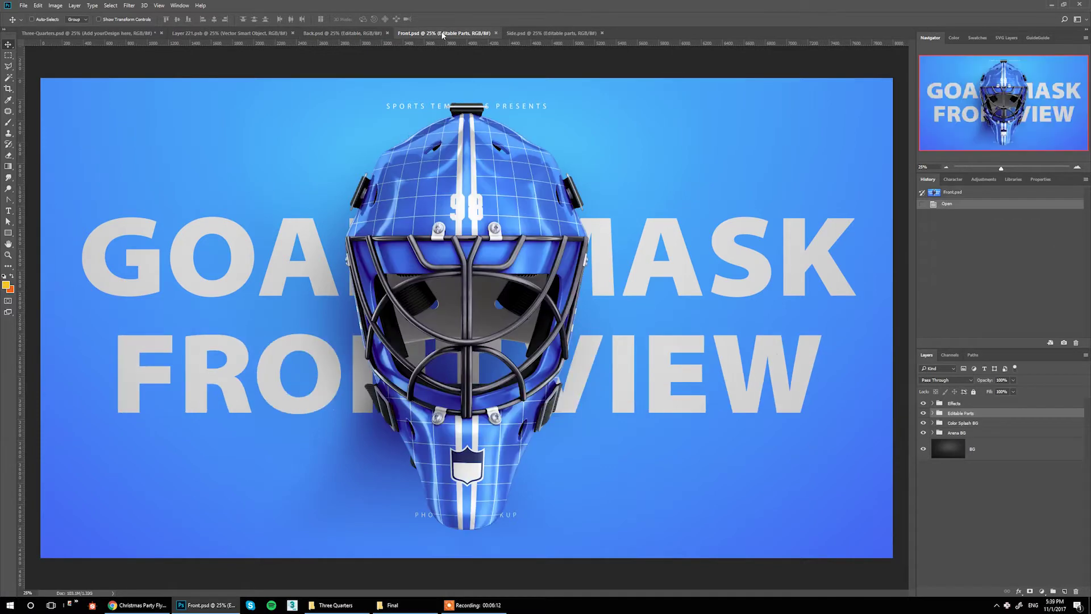
Return to the Three-Quarters mockup after viewing the Side mockup, and open its "Add yourDesign here" smart object for editing
left_click(537, 34)
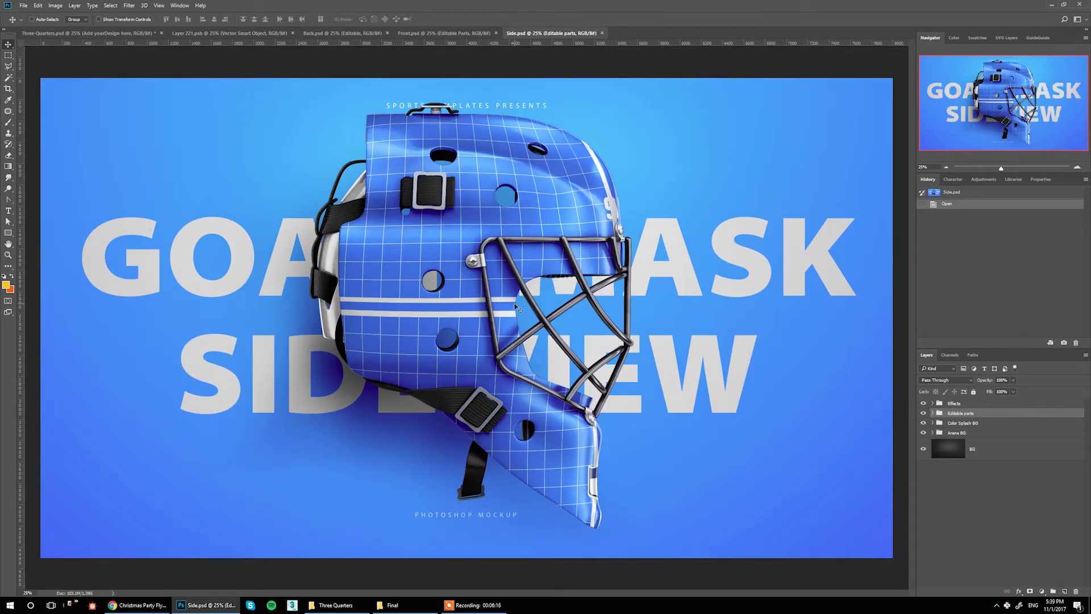
left_click(96, 34)
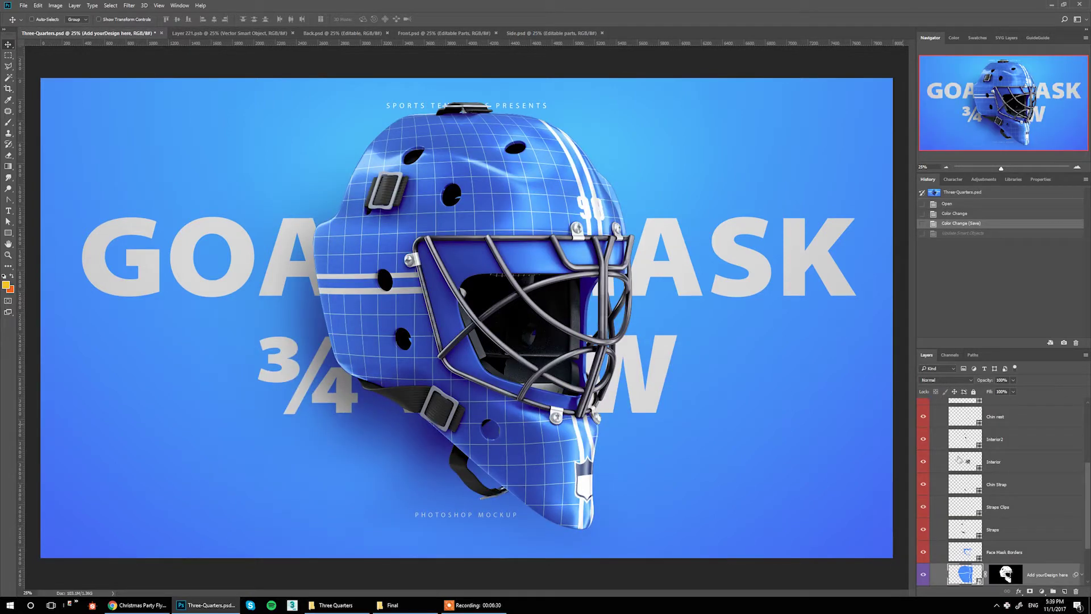
scroll(953, 499, "down", 1)
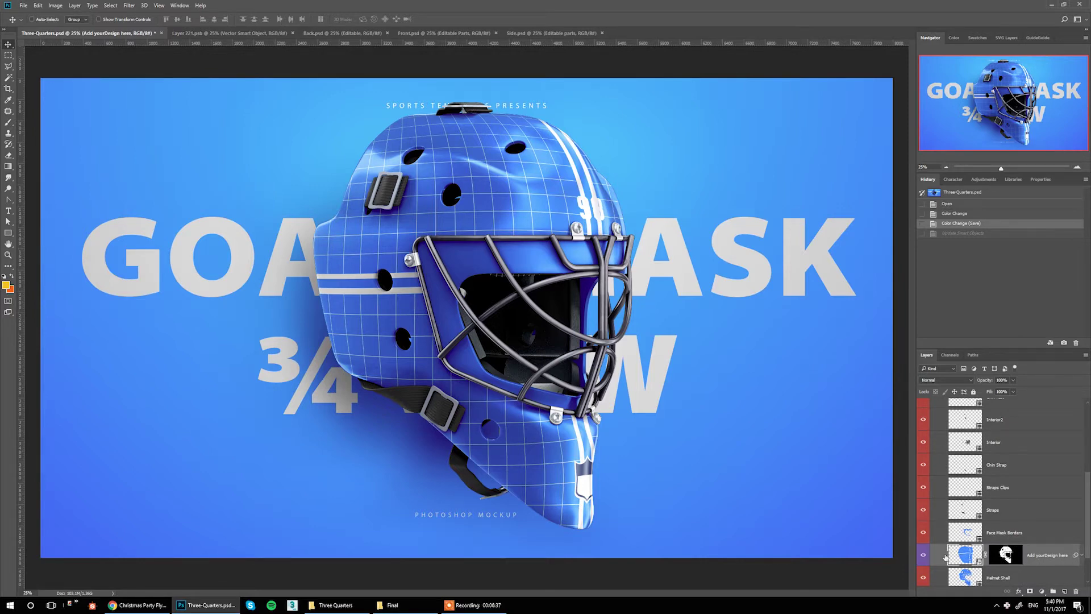
double_click(965, 555)
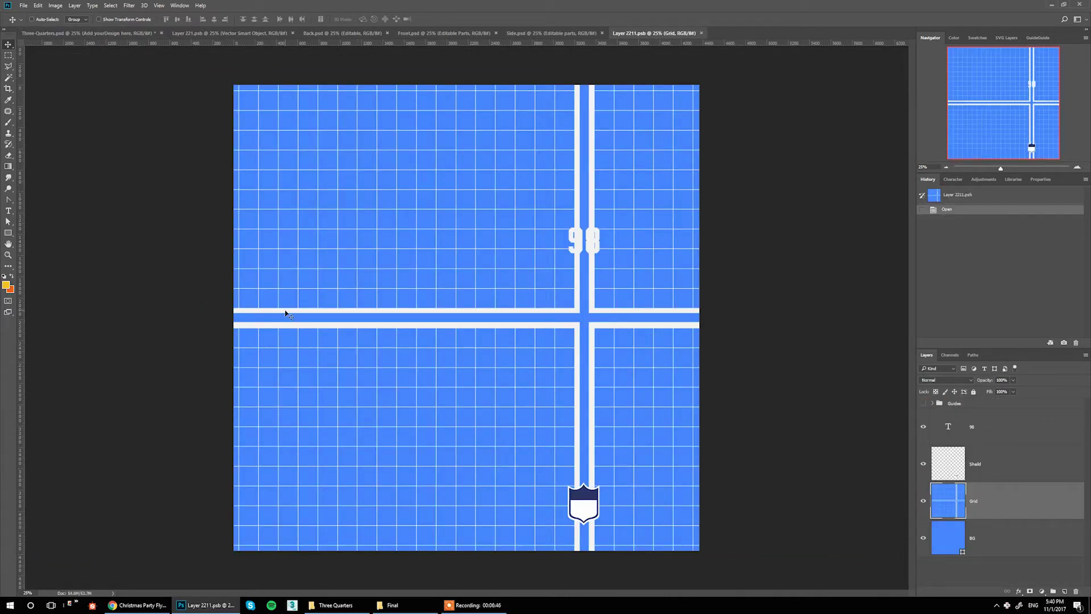
Place the Boston Bruins bear logo from the Bruins Branding library over the 98 at reduced size, and hide the number's text layer
left_click(1013, 179)
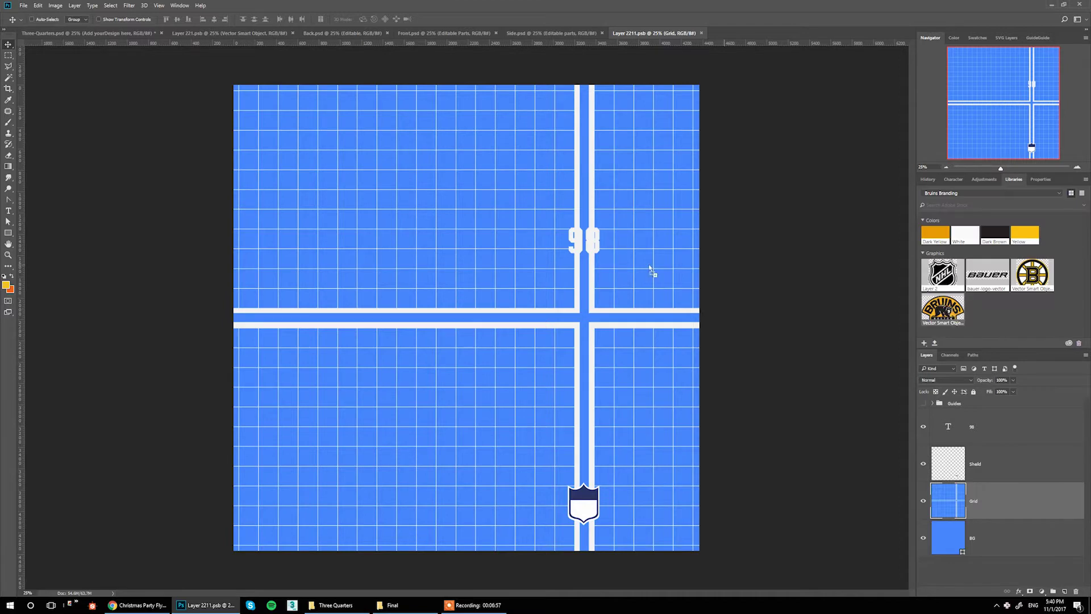
left_click_drag(943, 307, 585, 240)
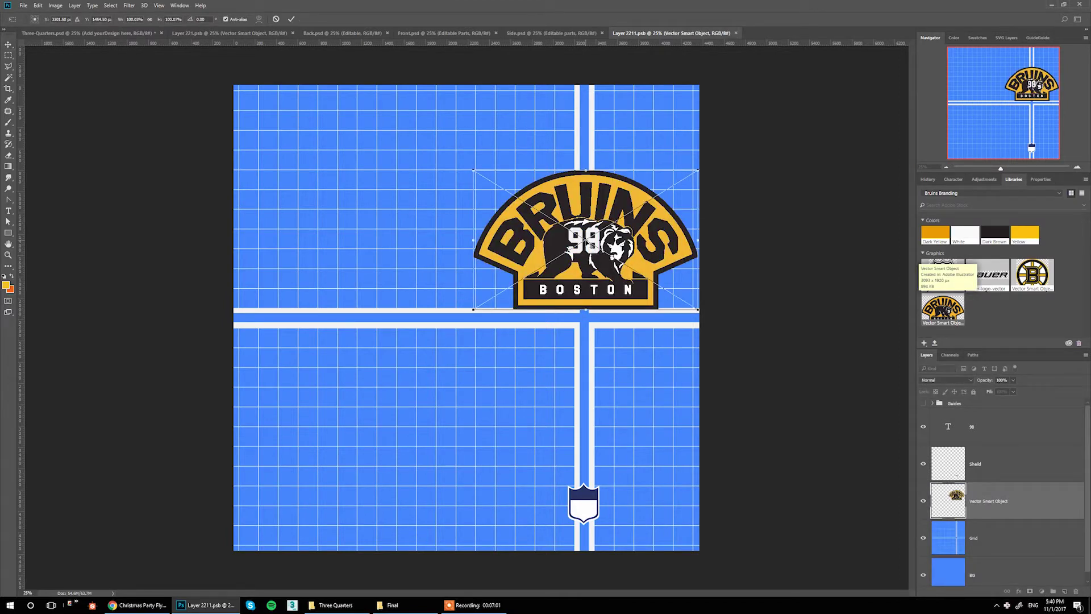
key("Return")
left_click(924, 430)
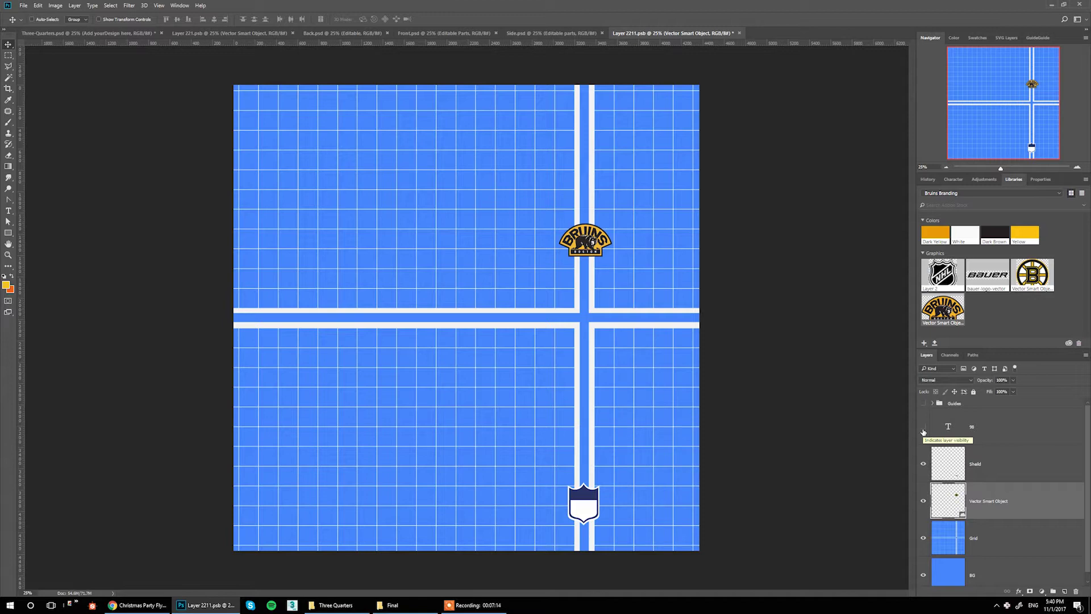
Save the design file and check the bear logo on the Three-Quarters mask mockup
key("ctrl")
key("ctrl+s")
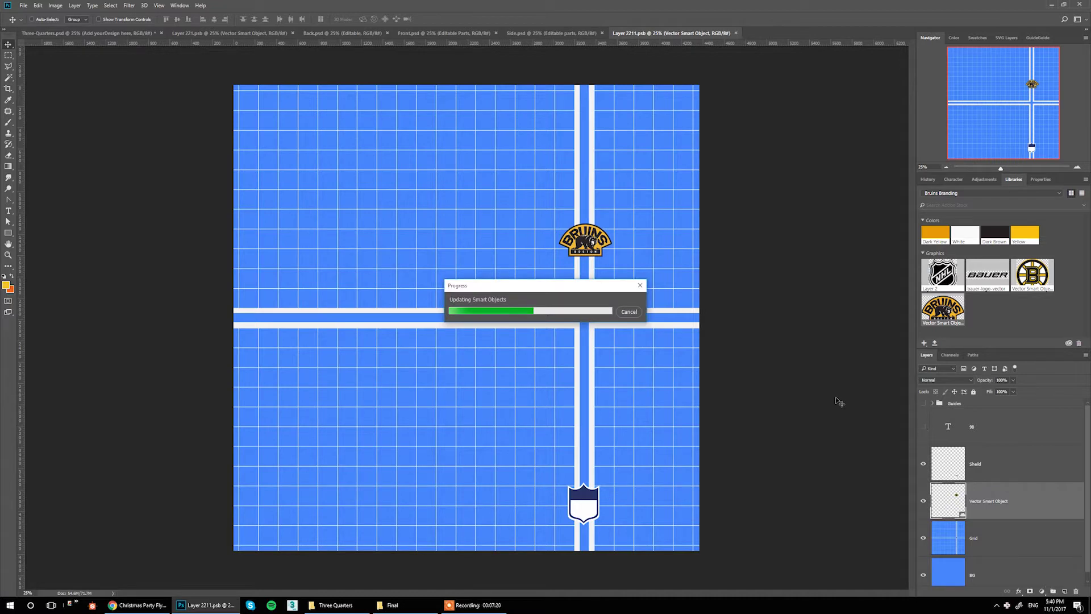
left_click(84, 34)
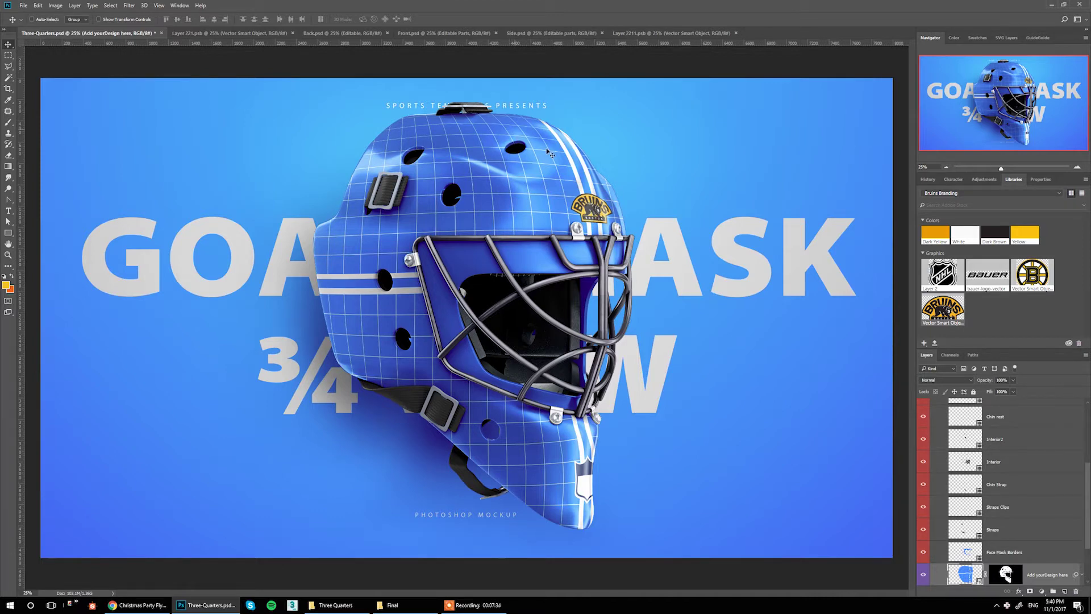
In Layer 2211.psb, draw a white rectangle about 153 × 1460 px over the vertical stripe above the bear logo, layered beneath the logo
left_click(670, 33)
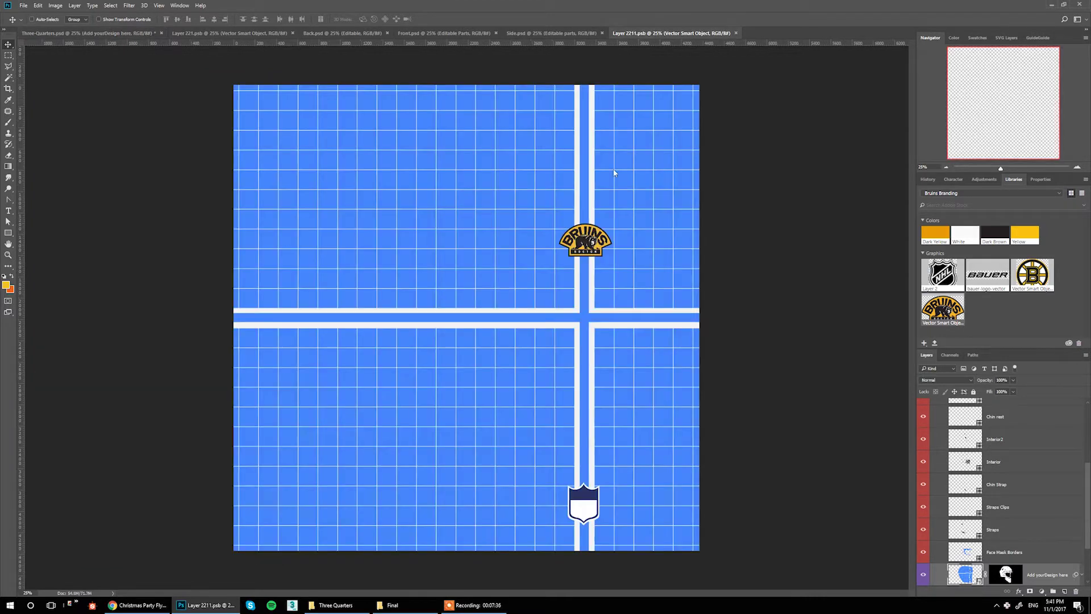
left_click(8, 233)
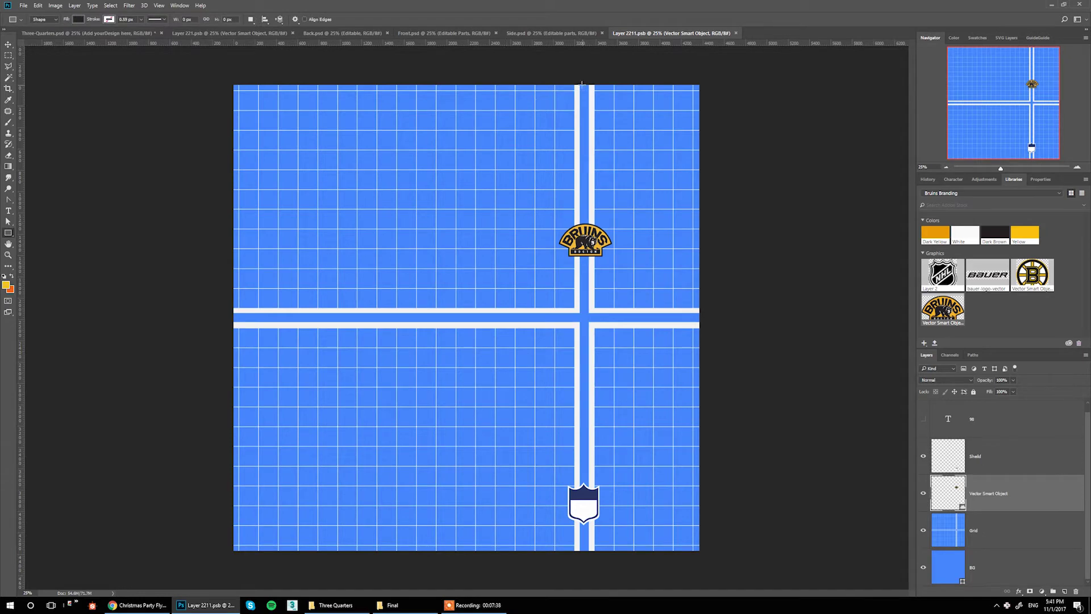
left_click_drag(576, 80, 593, 235)
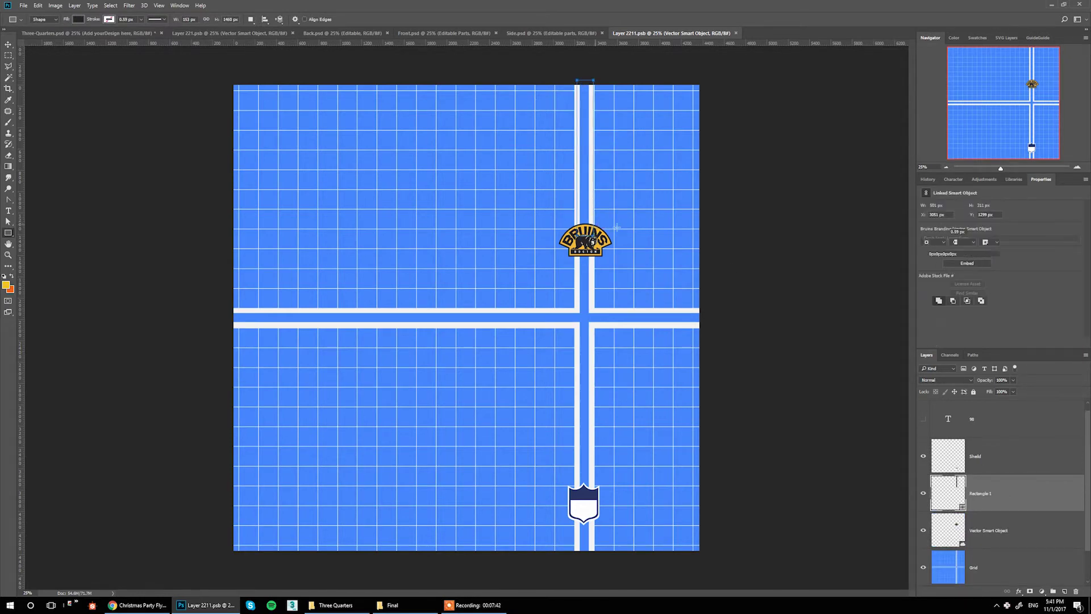
left_click_drag(1024, 499, 978, 515)
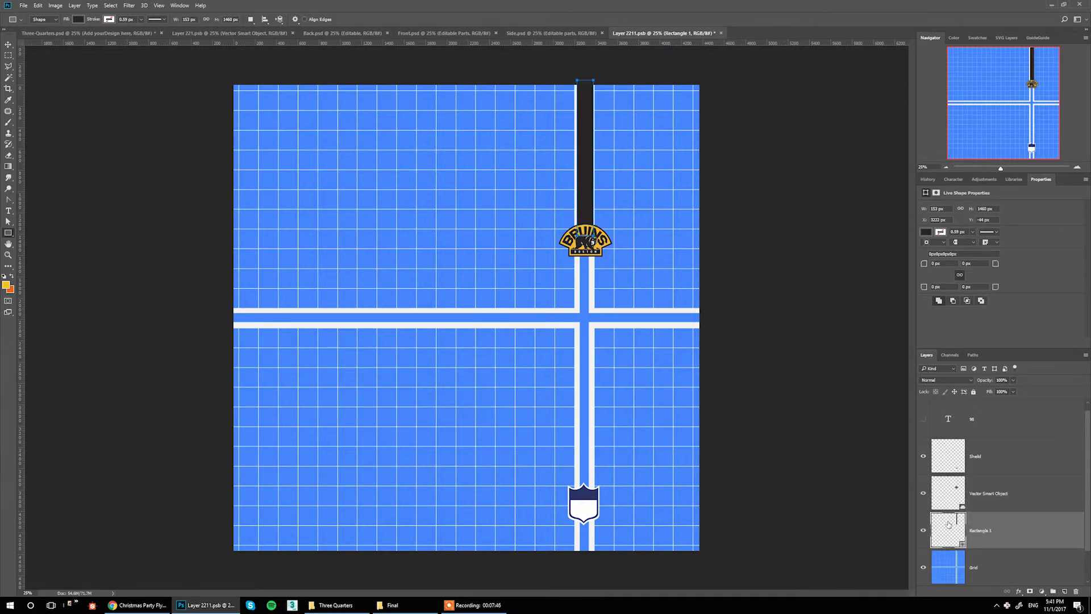
left_click(1014, 179)
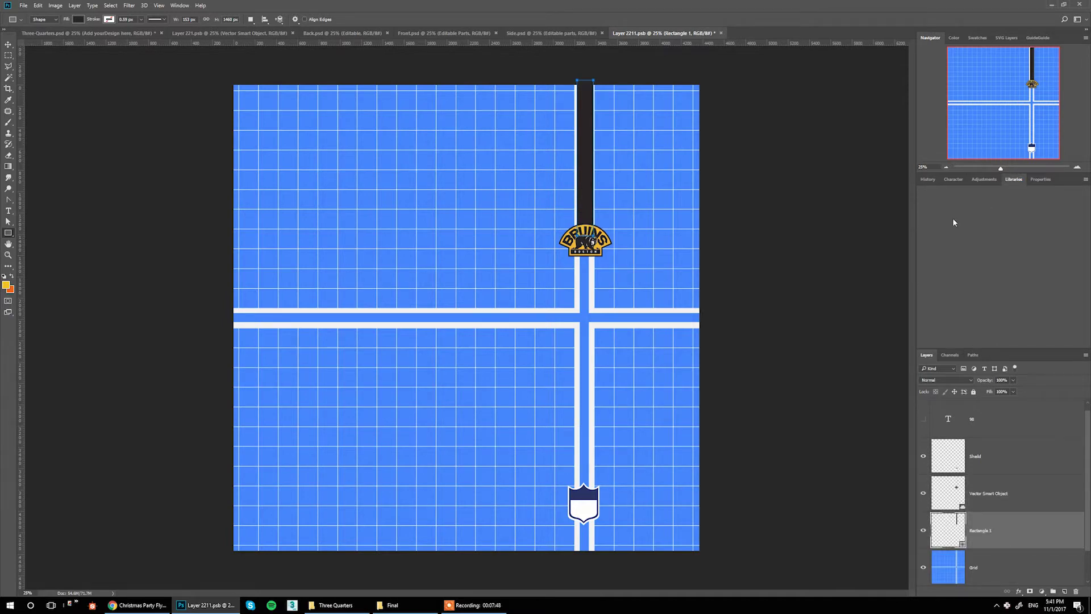
left_click(963, 236)
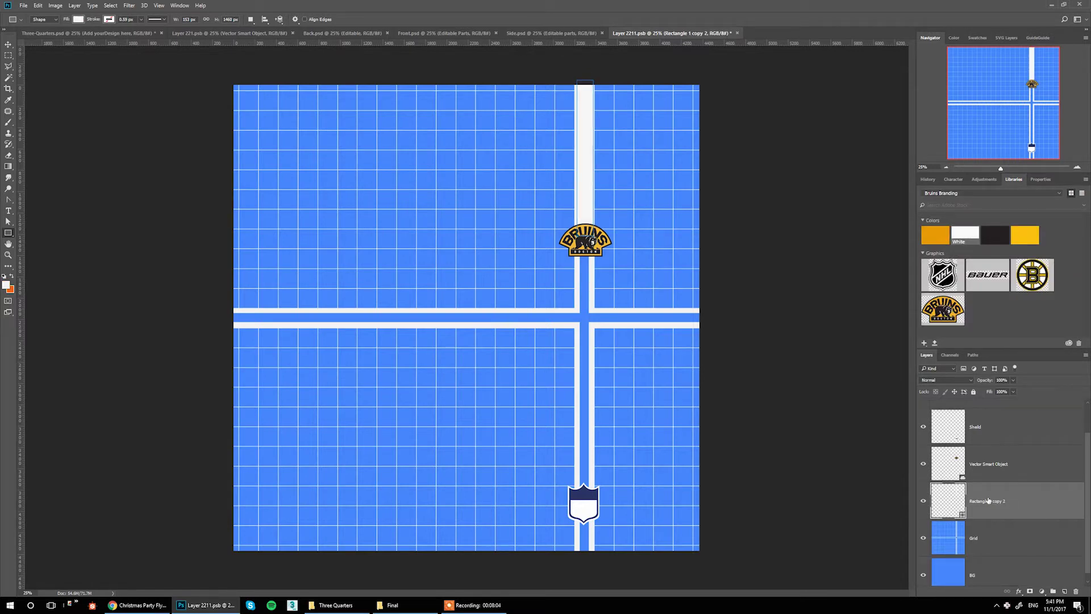
Duplicate the white stripe, then widen the lower copy symmetrically to about 271 px and color it Dark Brown
key("ctrl+j")
left_click(987, 535)
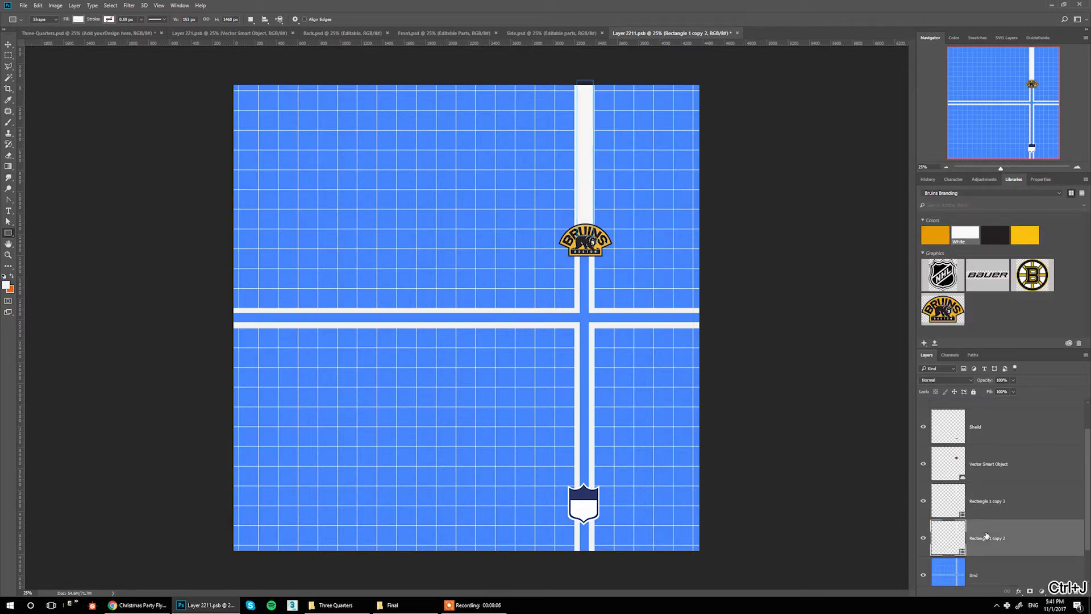
key("ctrl+t")
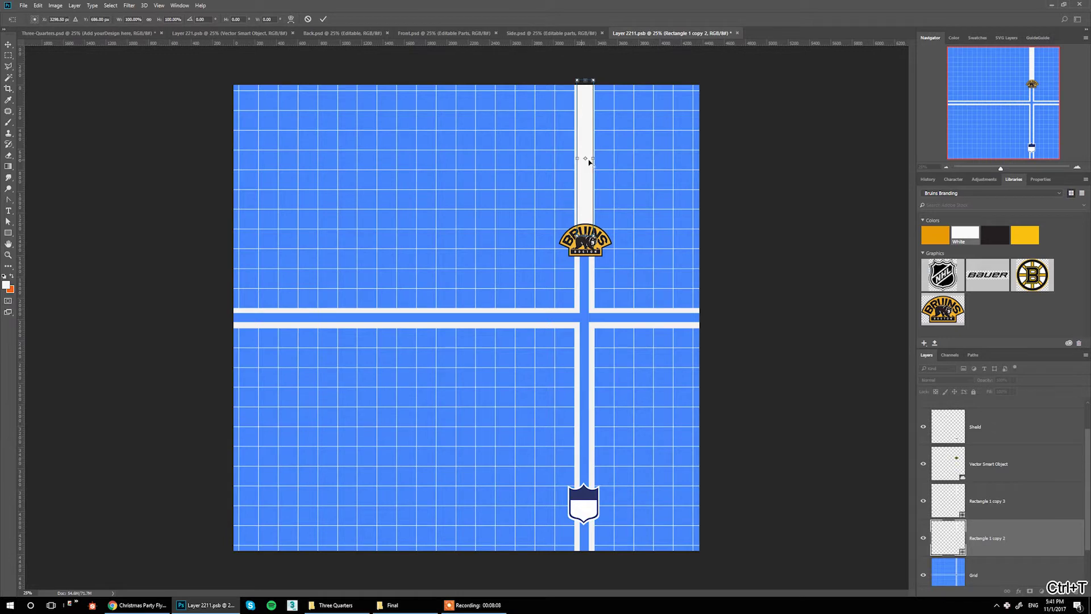
left_click_drag(594, 157, 603, 155)
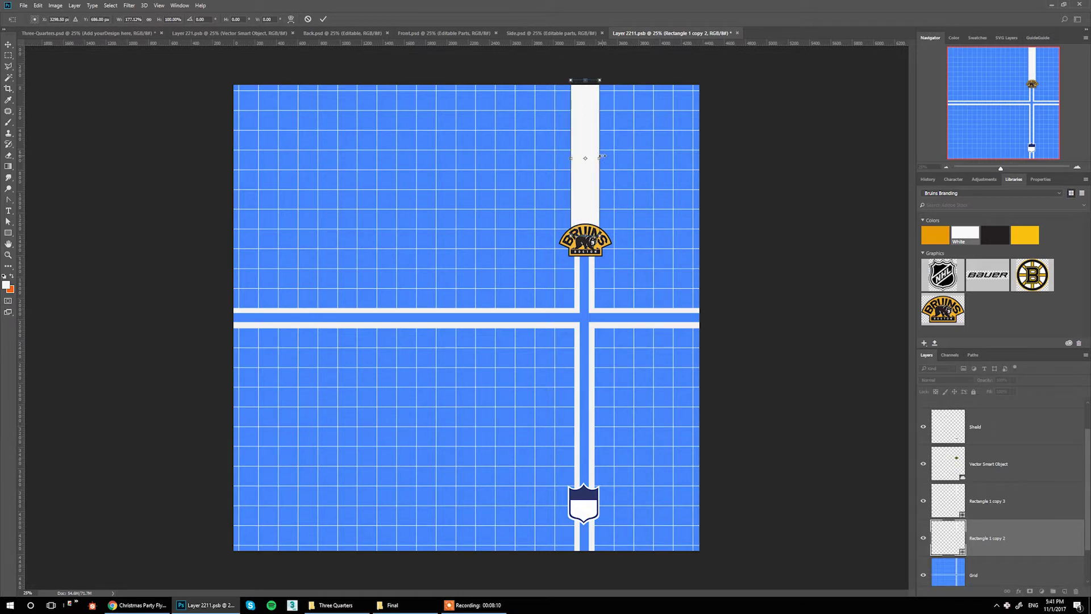
key("Return")
key("u")
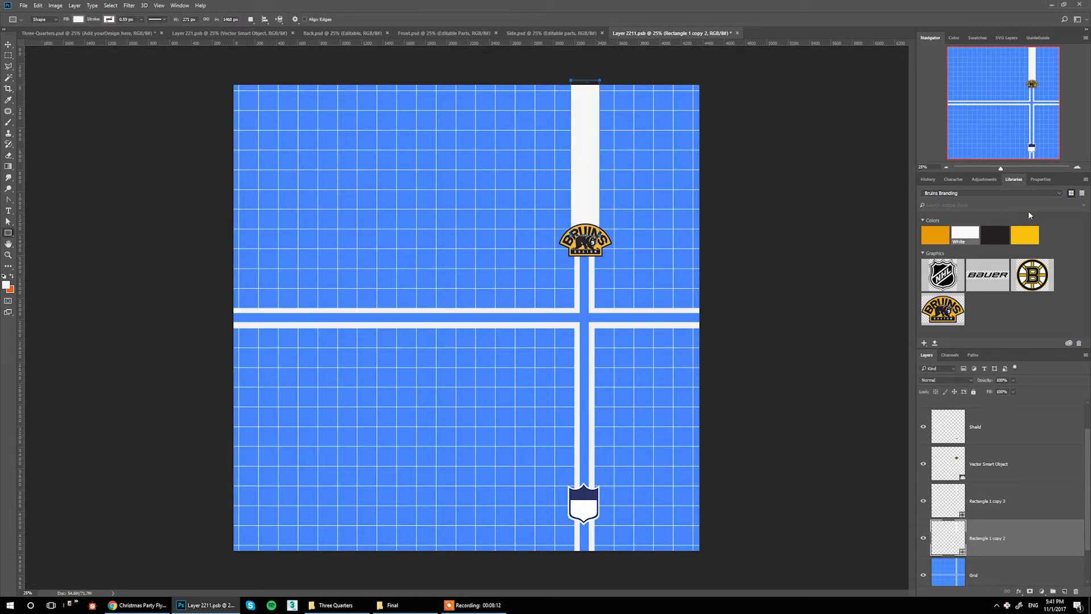
left_click(1000, 235)
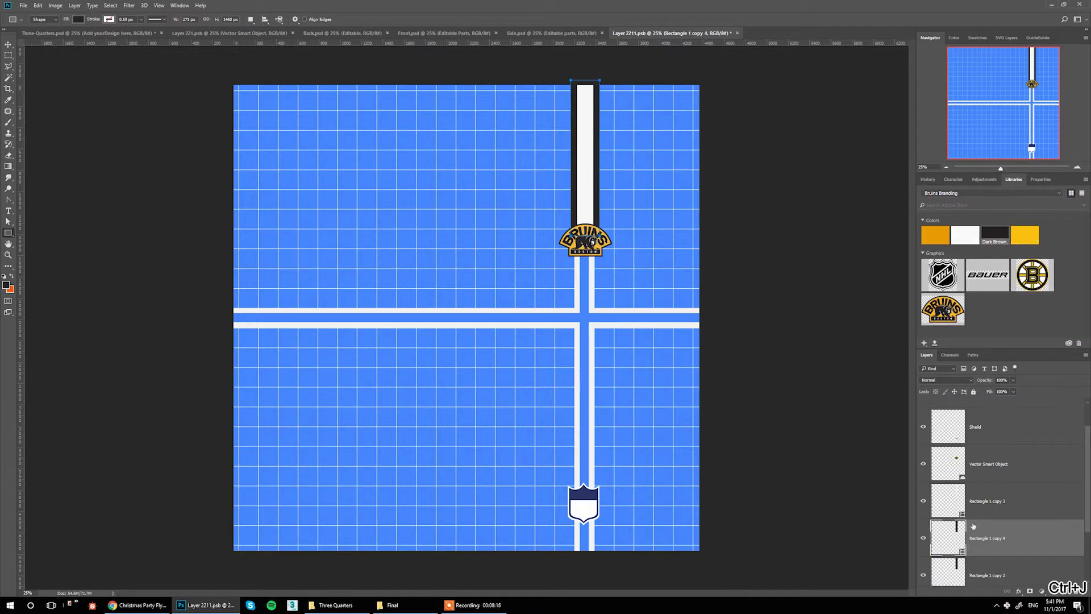
Duplicate the dark brown stripe, then widen the lower copy symmetrically to about 350 px and color it Yellow
key("ctrl+j")
key("ctrl+t")
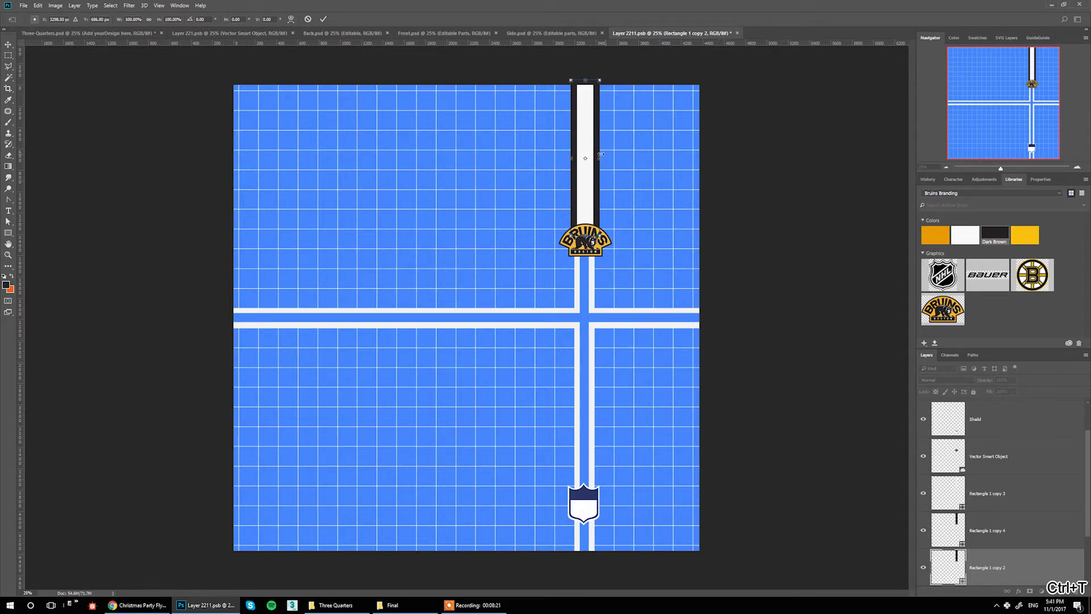
left_click_drag(602, 157, 601, 157)
key("Return")
key("u")
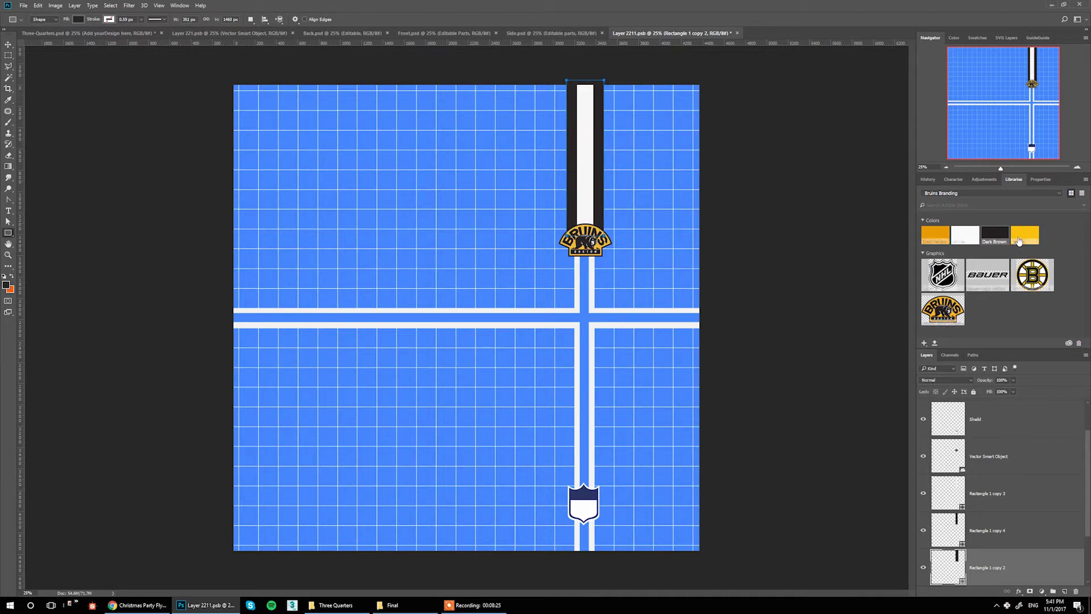
left_click(1024, 238)
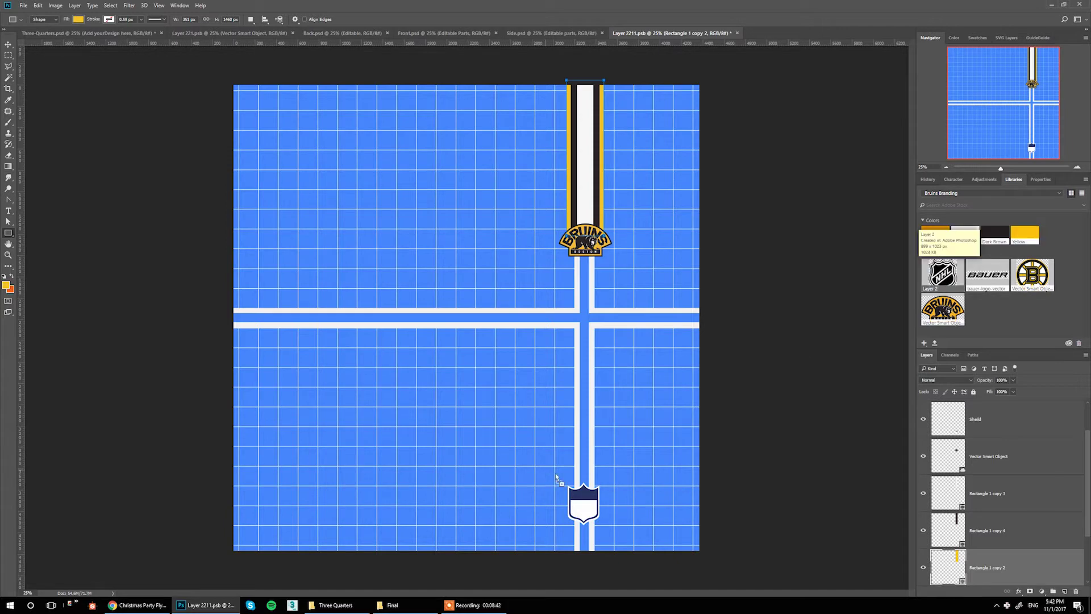
Place the NHL logo from the library over the placeholder shield at matching size, and hide the Shield layer
left_click_drag(570, 479, 570, 479)
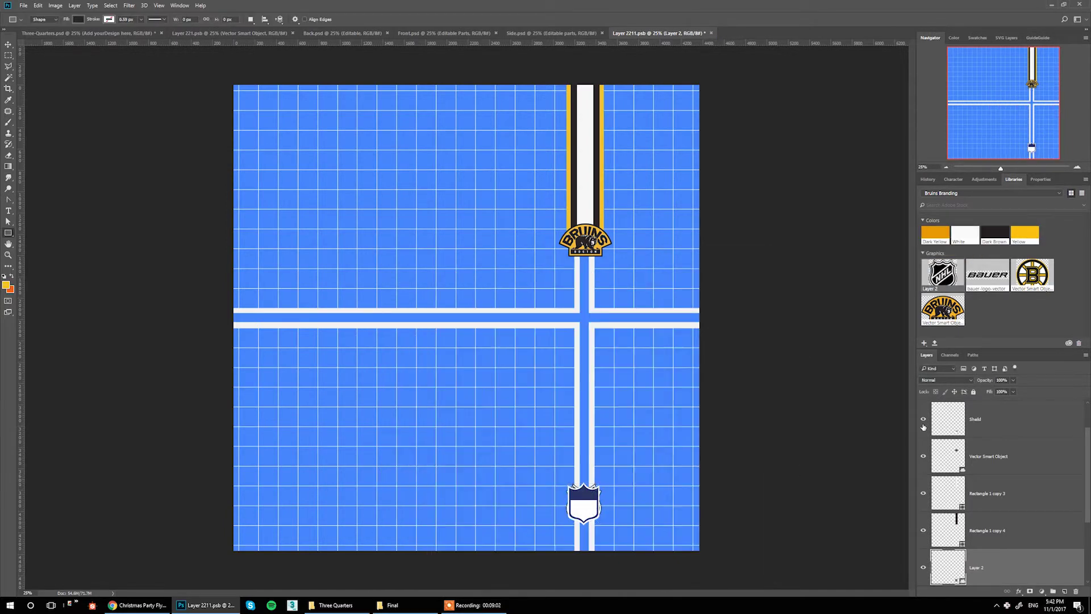
left_click(922, 422)
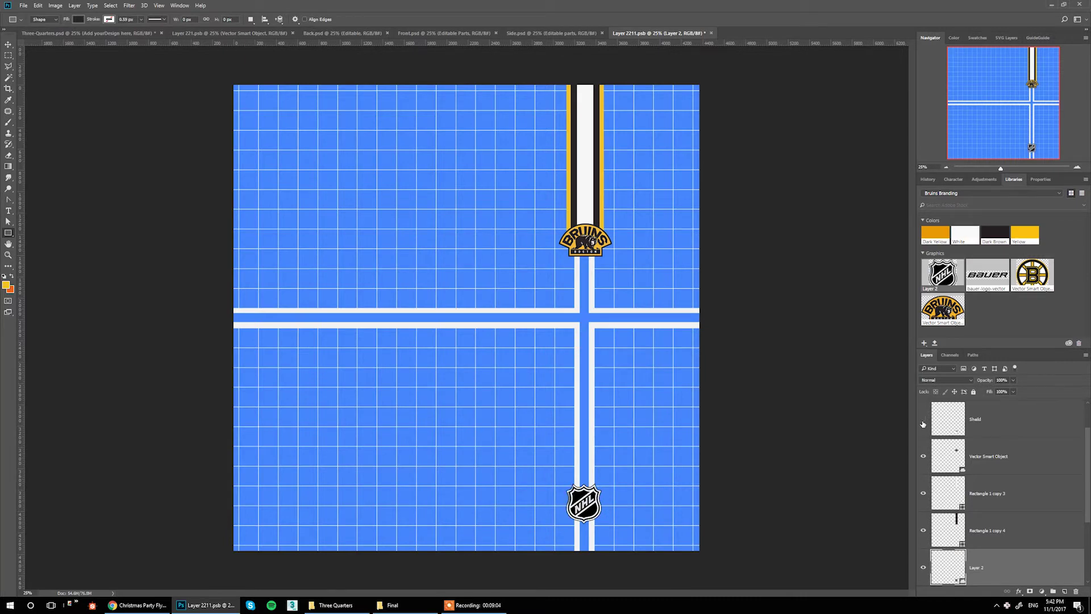
Place the round Bruins B logo, enlarged, on the left part of the horizontal stripe, and save the design to update the mask mockup
left_click_drag(1034, 273, 330, 303)
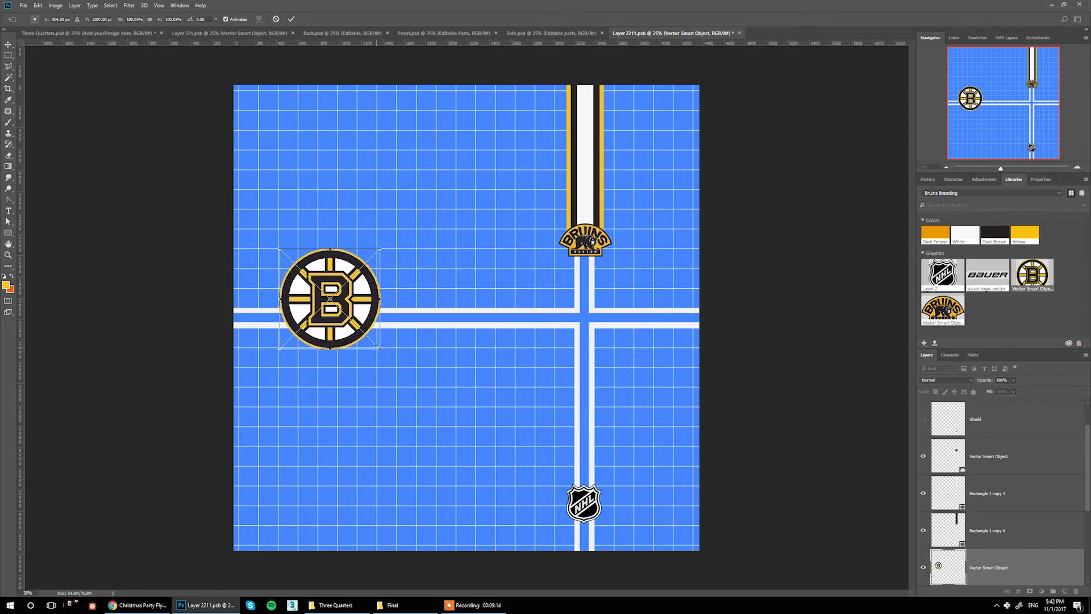
left_click_drag(387, 357, 418, 382)
key("Return")
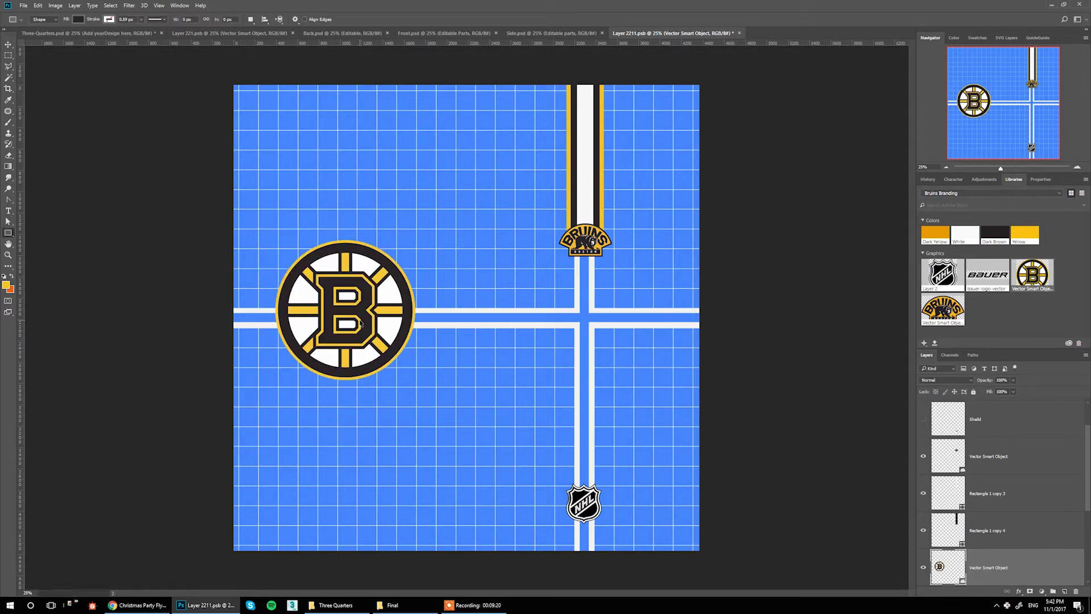
key("ctrl+s")
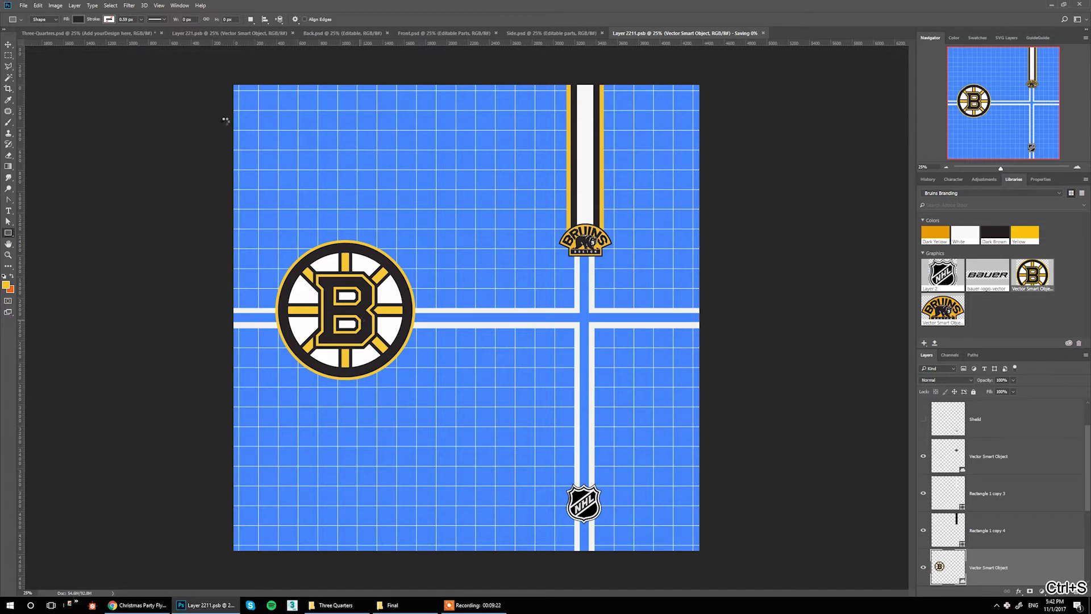
left_click(121, 34)
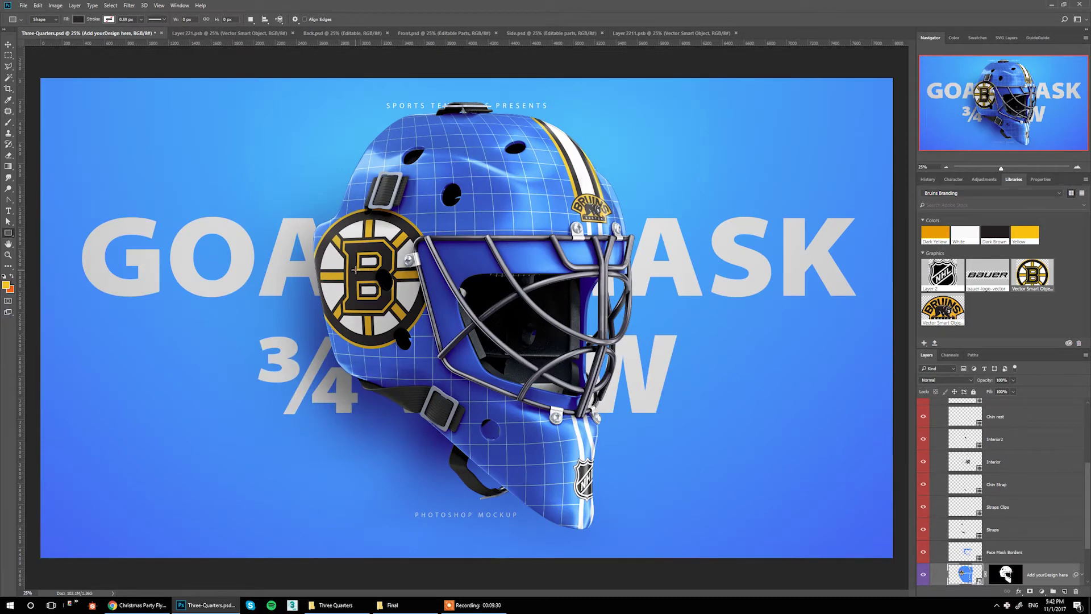
Shrink the round Bruins B logo slightly in the design file and save it to refresh the mask mockup
left_click(639, 34)
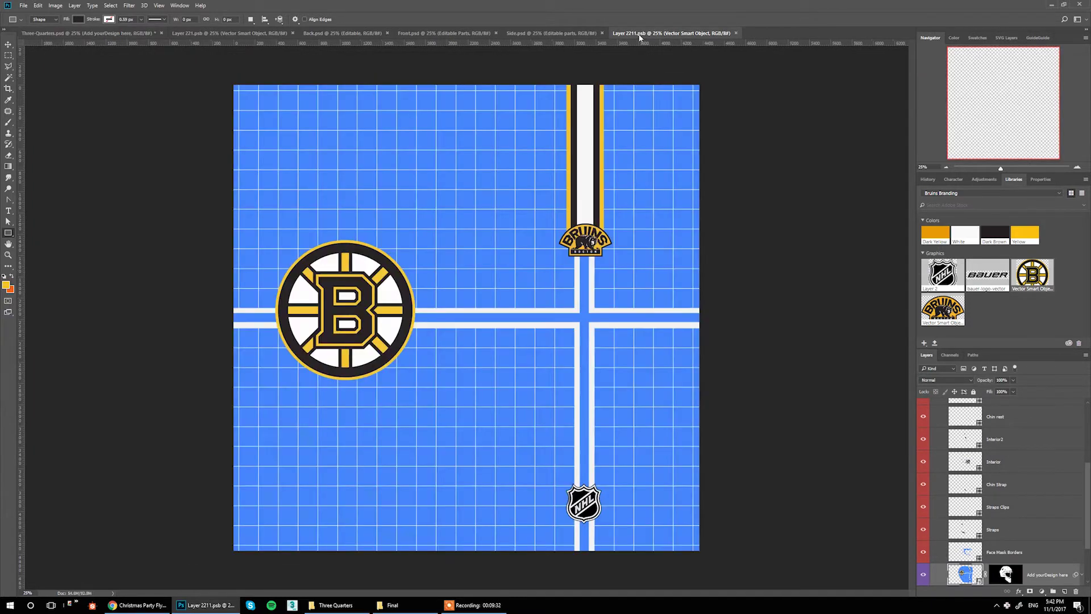
key("ctrl+s")
key("v")
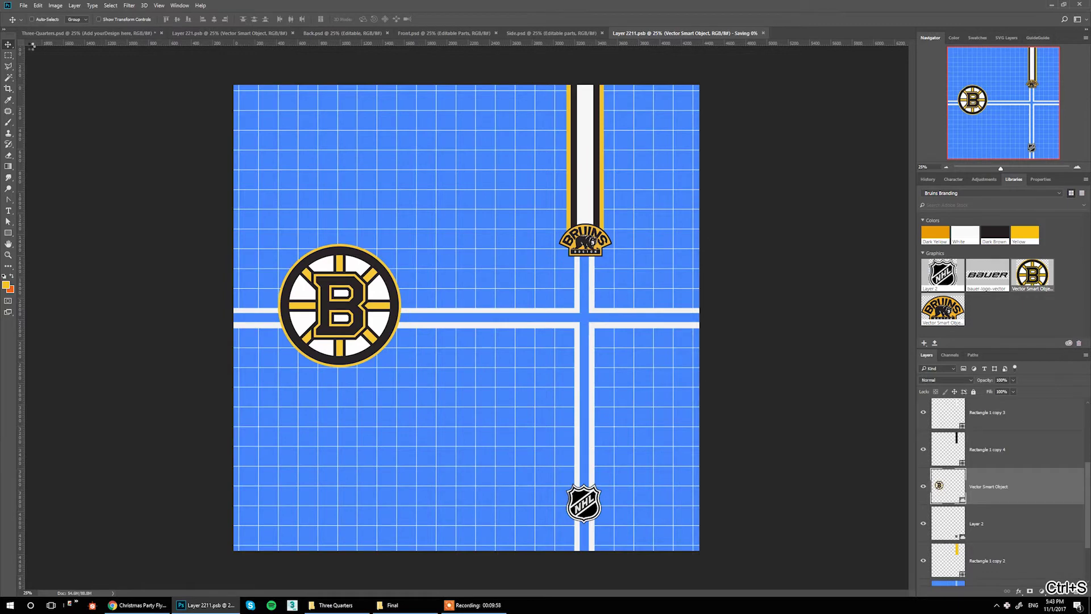
left_click(78, 33)
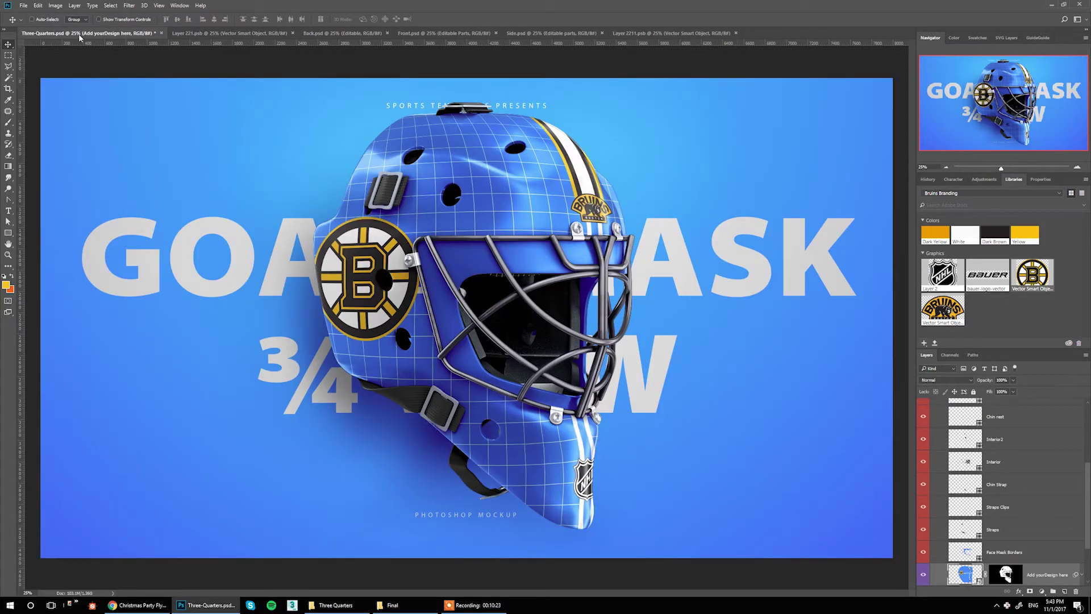
Hide the Grid and BG layers in the Layer 2211.psb design file
left_click(670, 33)
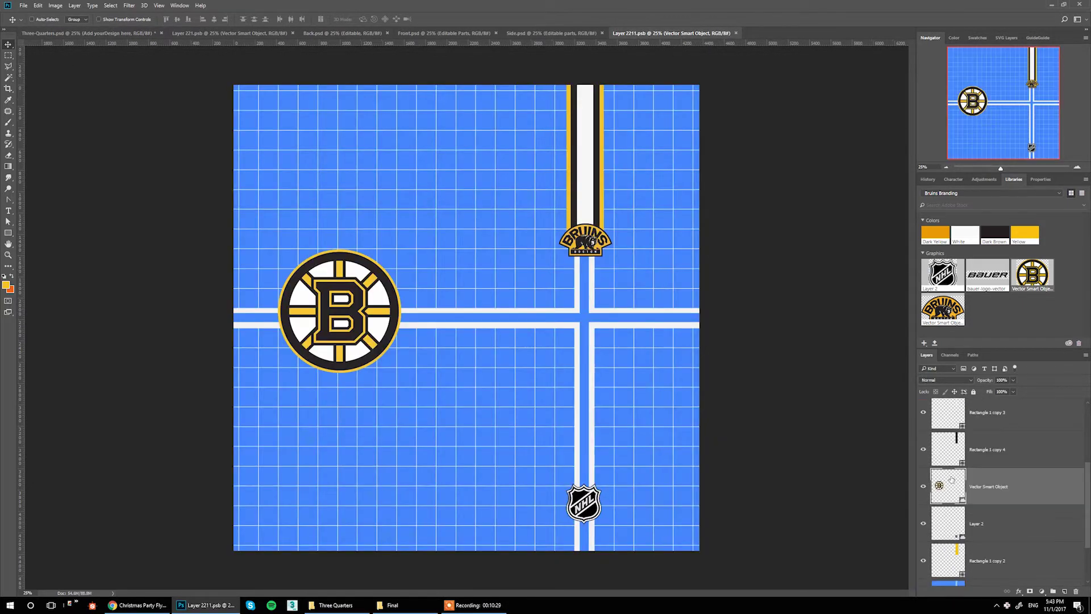
scroll(951, 480, "down", 2)
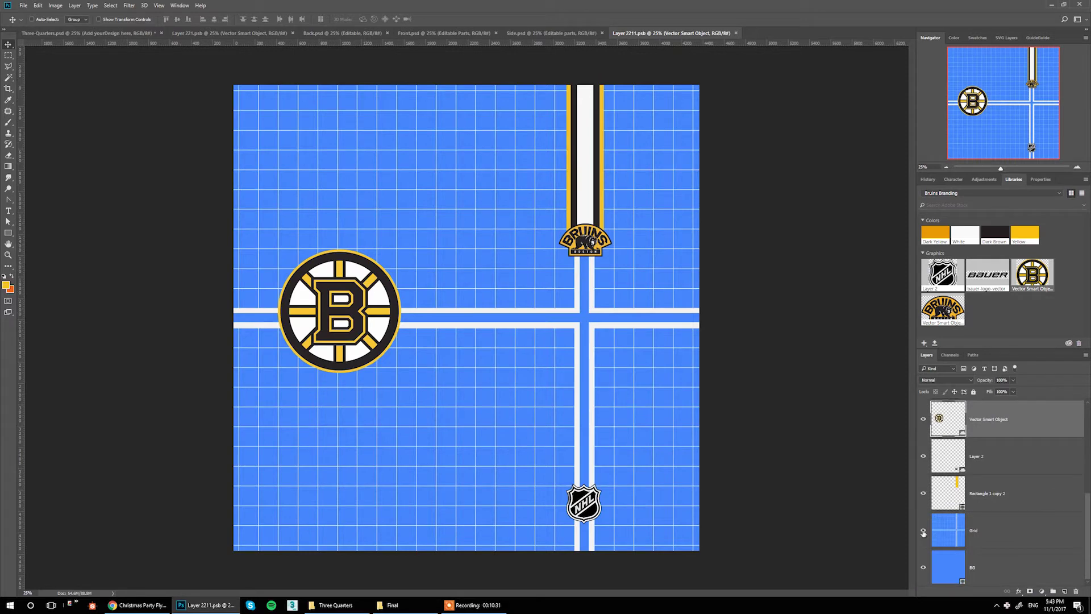
left_click(923, 532)
left_click(923, 568)
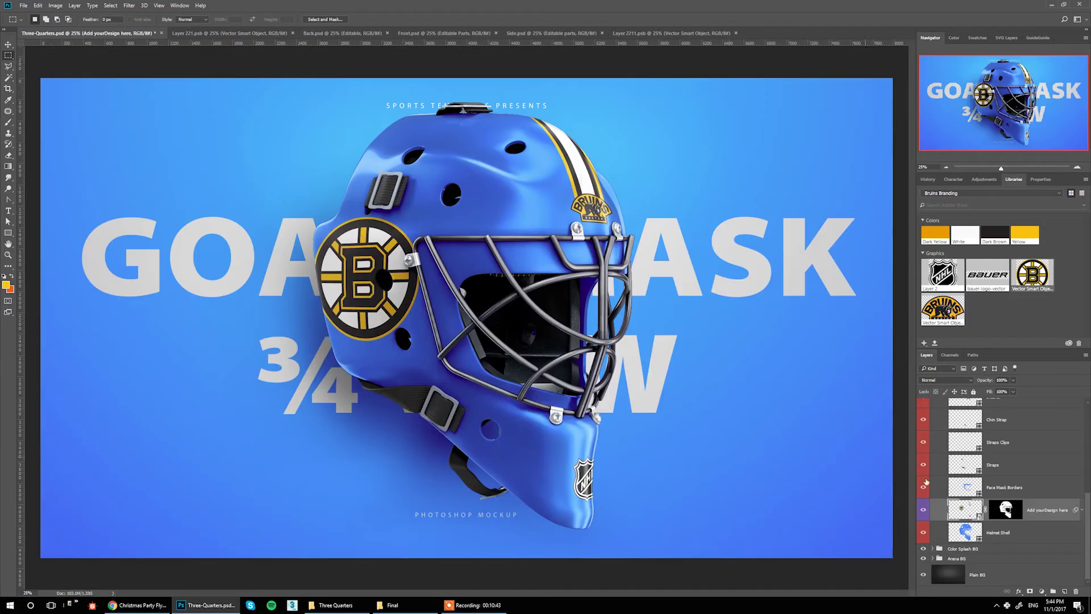
Recolor the Helmet Shell layer with the library's White and give it a linear black-to-white Gradient Overlay
left_click(966, 538)
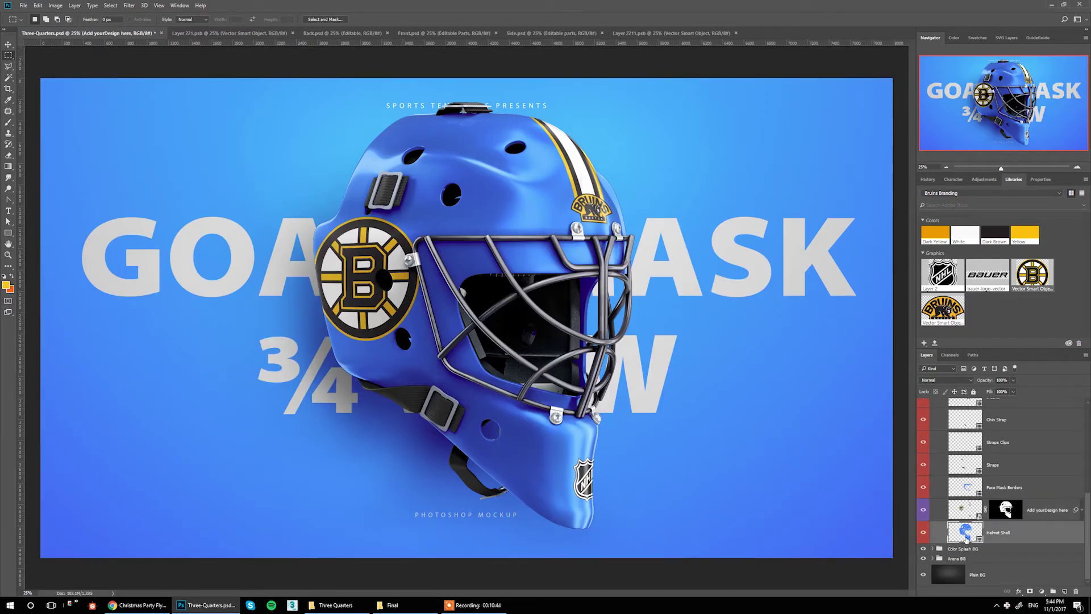
double_click(965, 533)
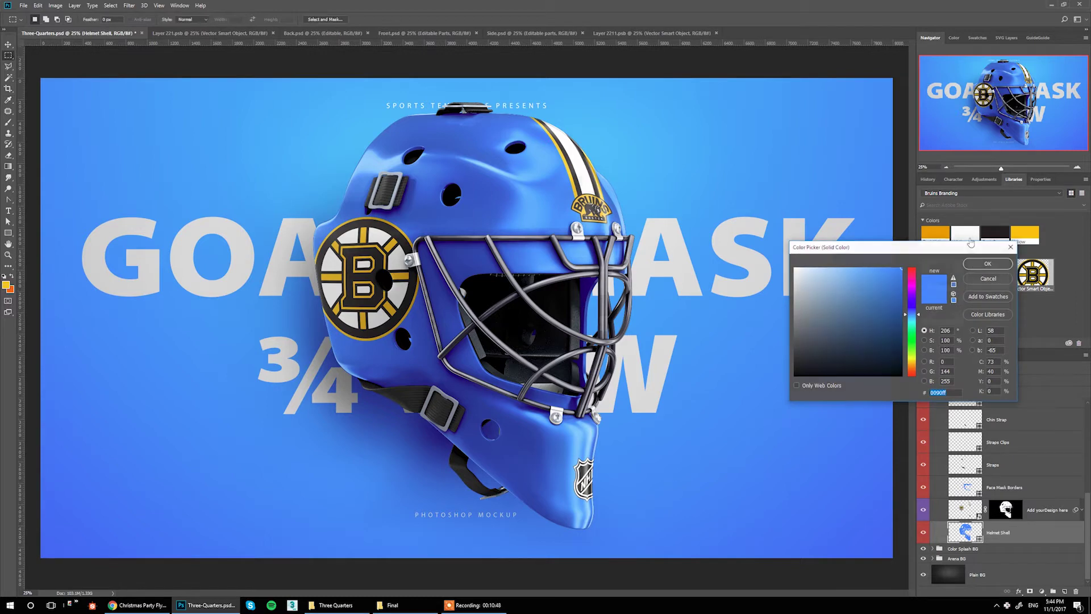
key("Escape")
left_click(968, 234)
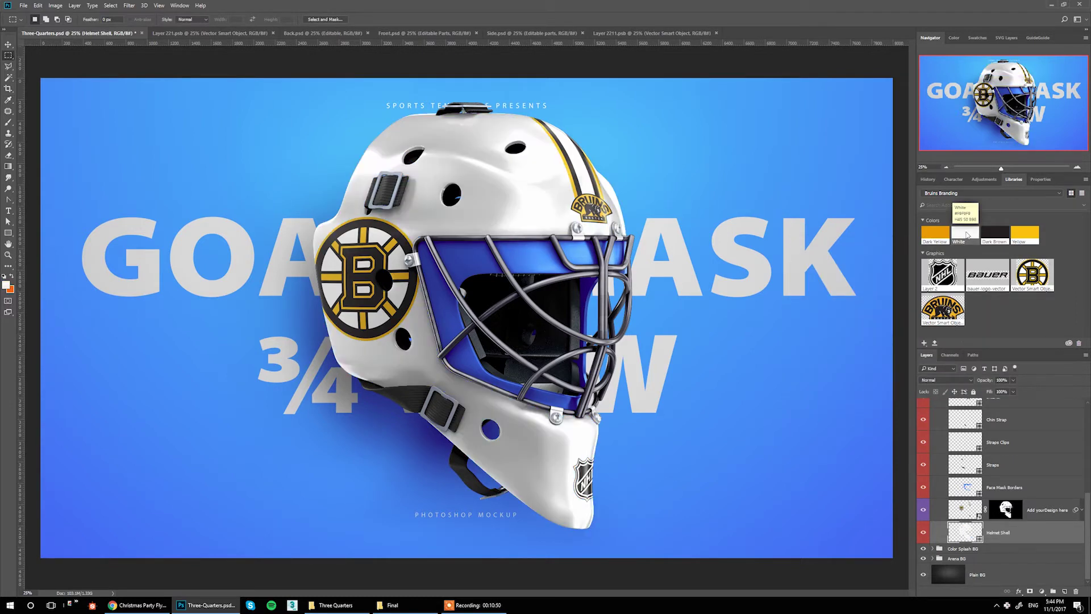
double_click(1023, 535)
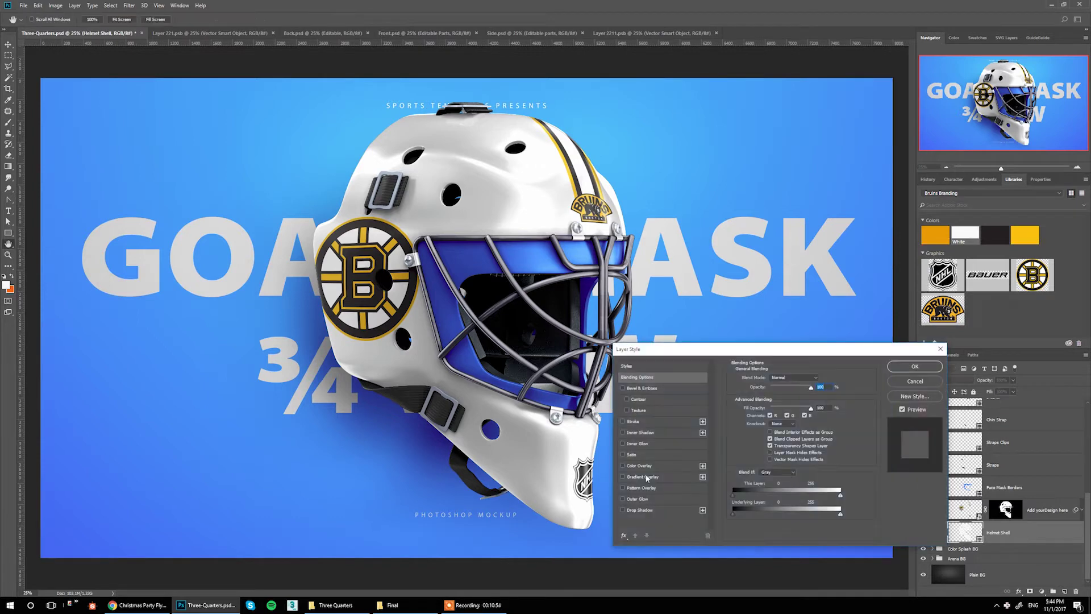
left_click(643, 477)
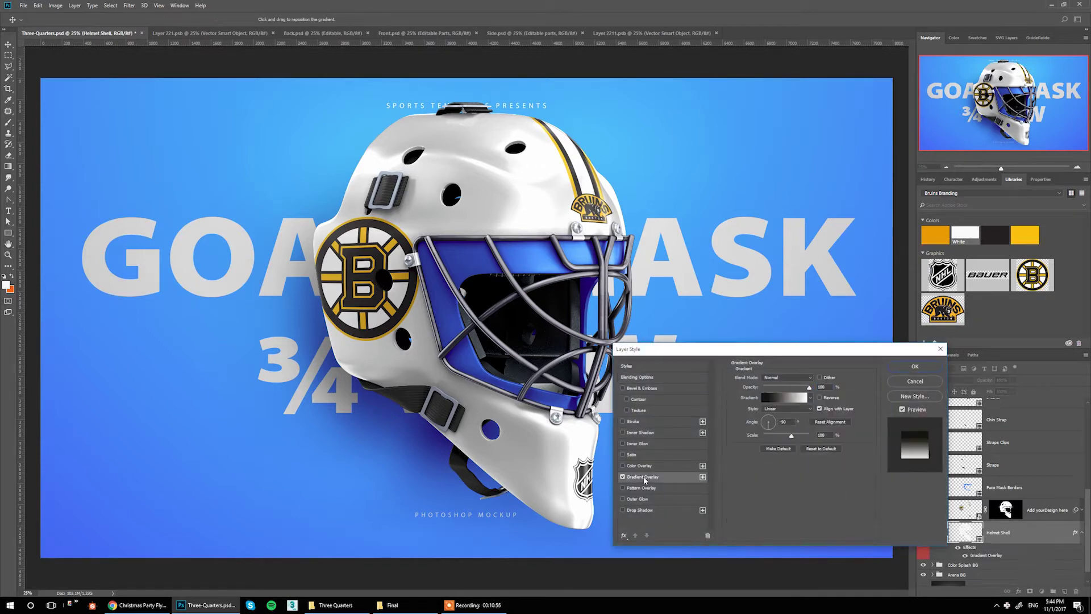
left_click(779, 398)
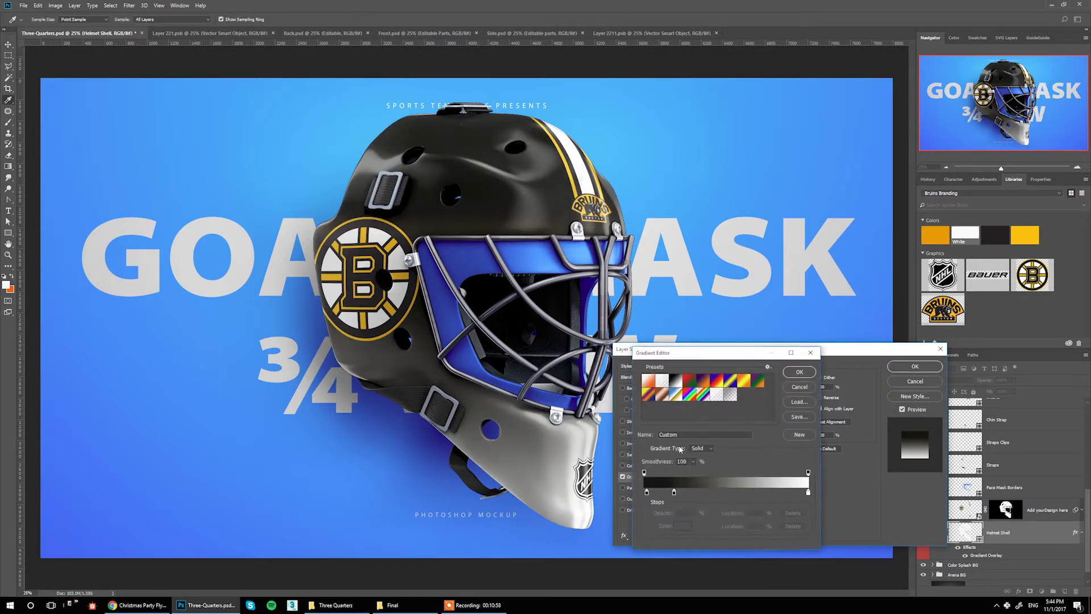
left_click(688, 382)
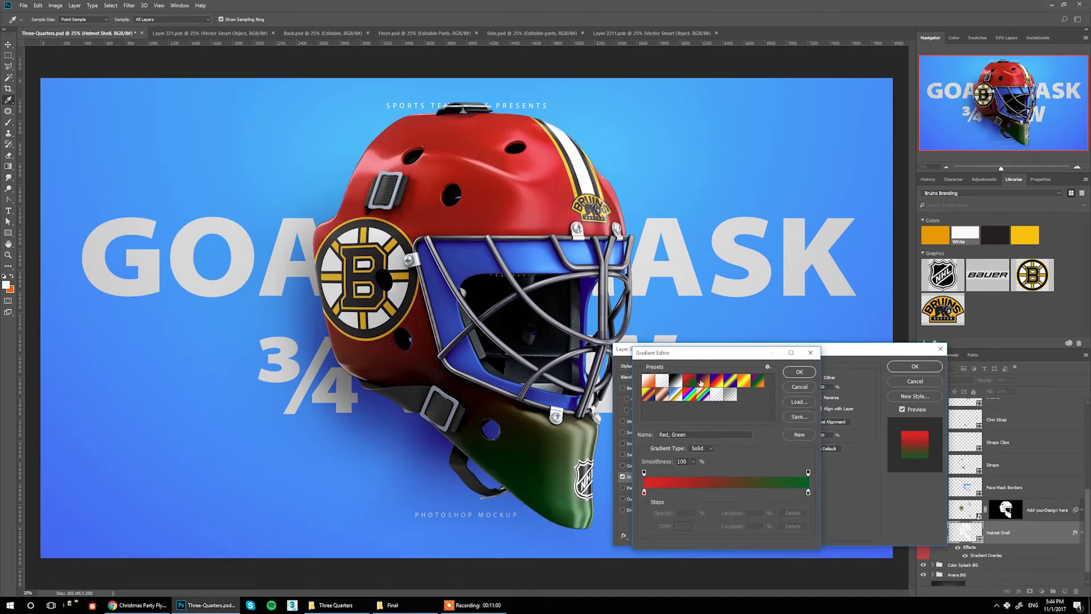
left_click(715, 383)
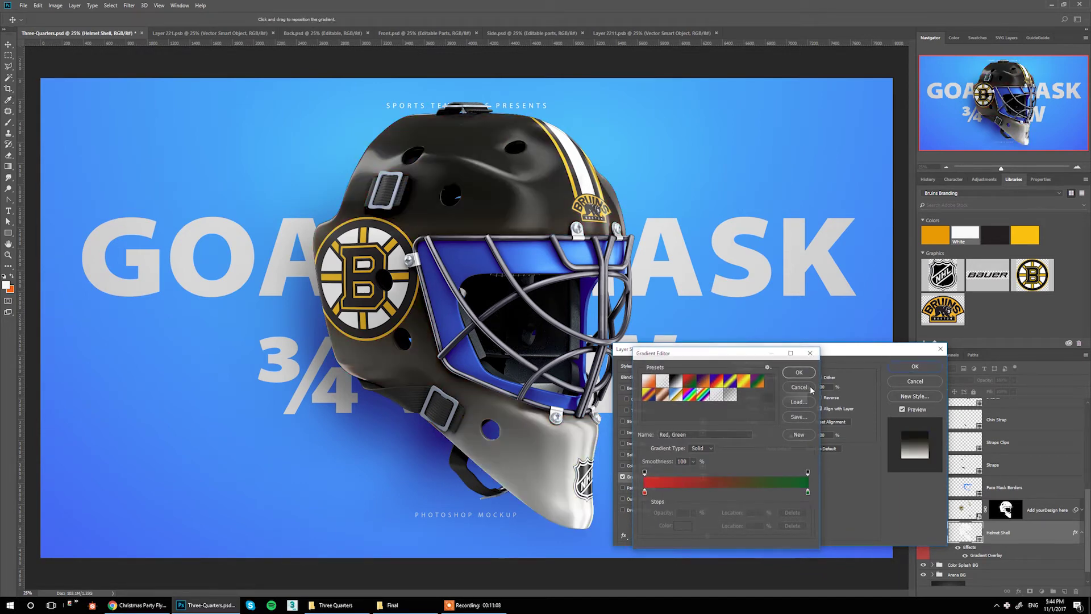
left_click(799, 387)
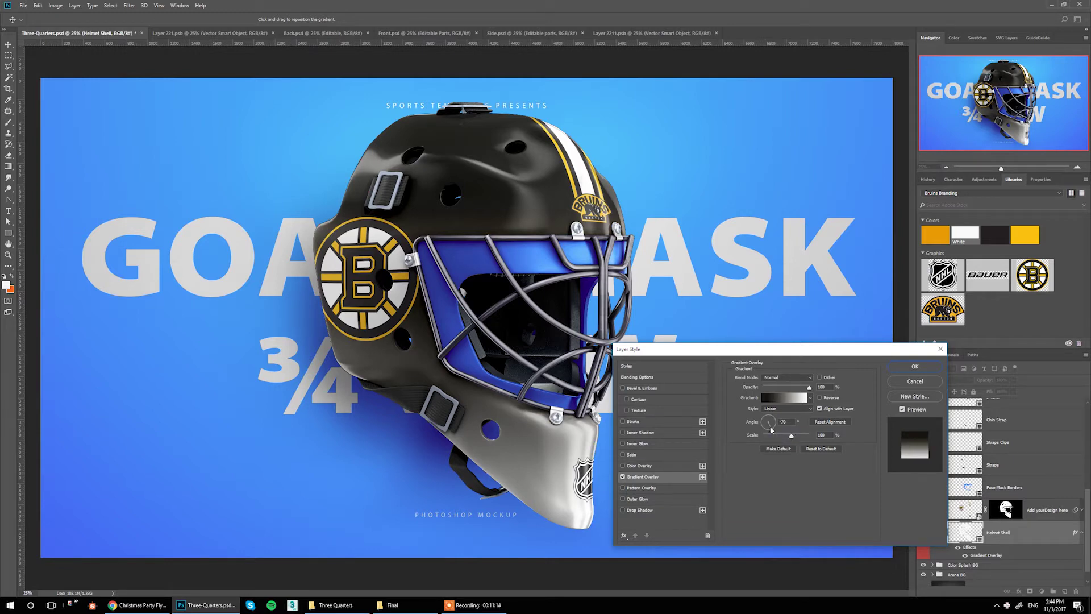
Tilt the Helmet Shell's Gradient Overlay to a diagonal angle and apply the layer style
left_click_drag(771, 430, 774, 428)
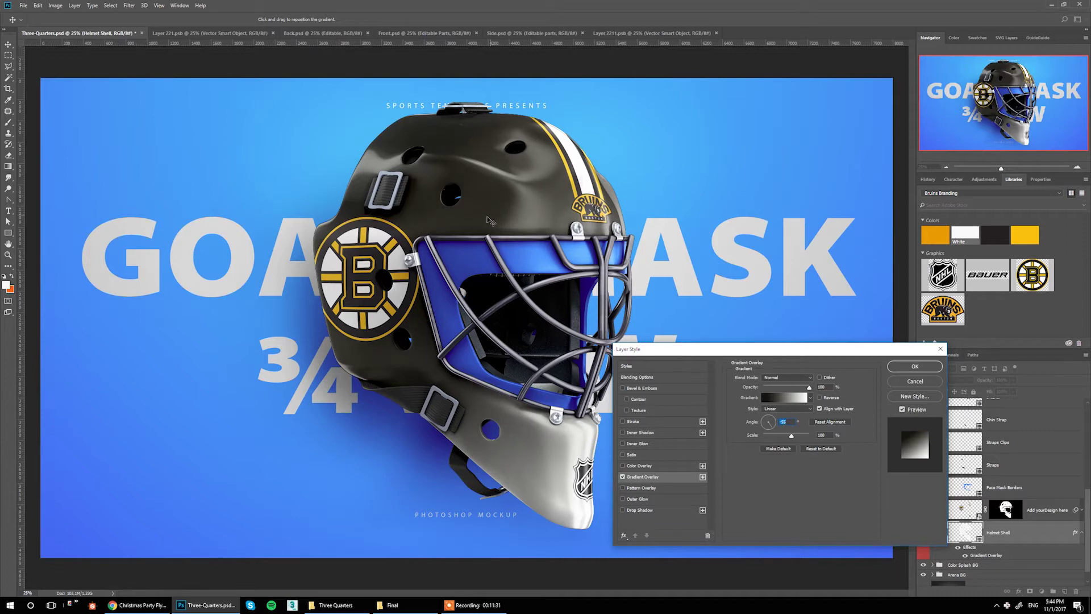
left_click(899, 368)
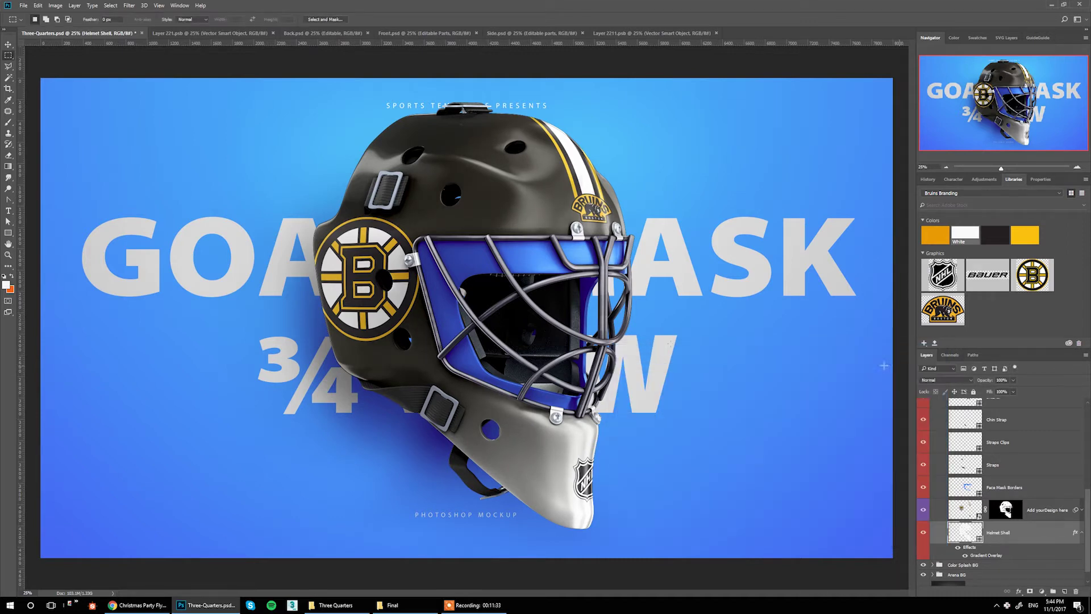
Toggle the Face Mask Borders layer off and on to identify it, and recolor it with the library's Yellow
left_click(1004, 488)
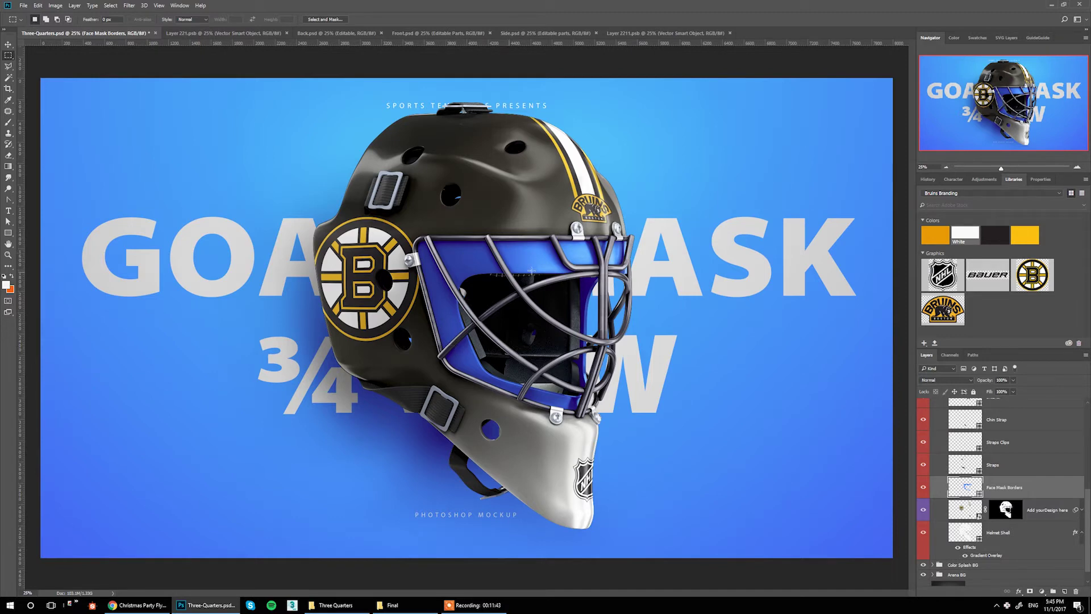
left_click(923, 487)
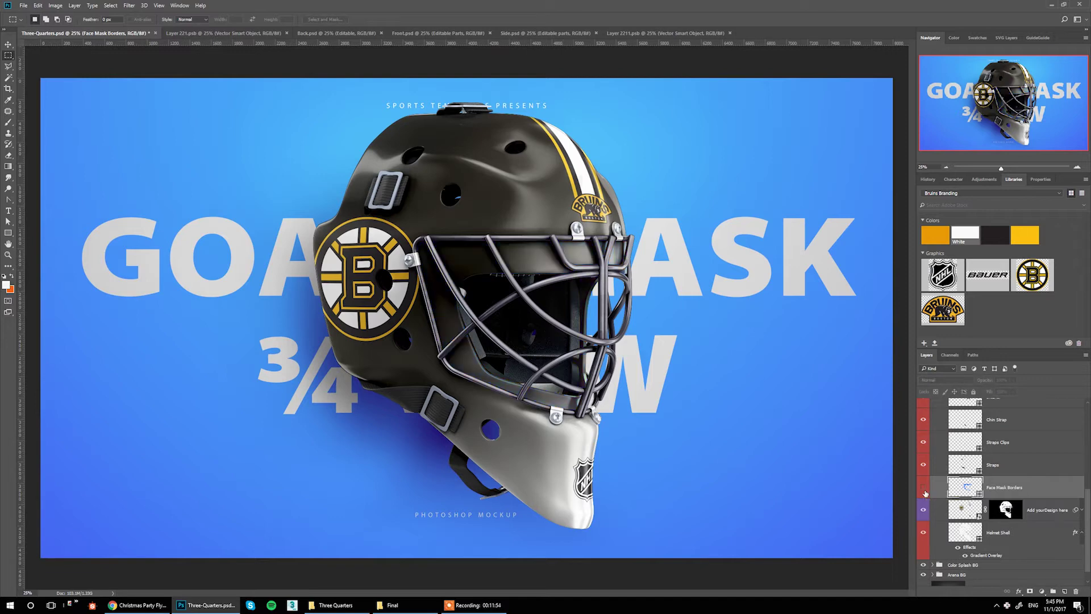
left_click(923, 488)
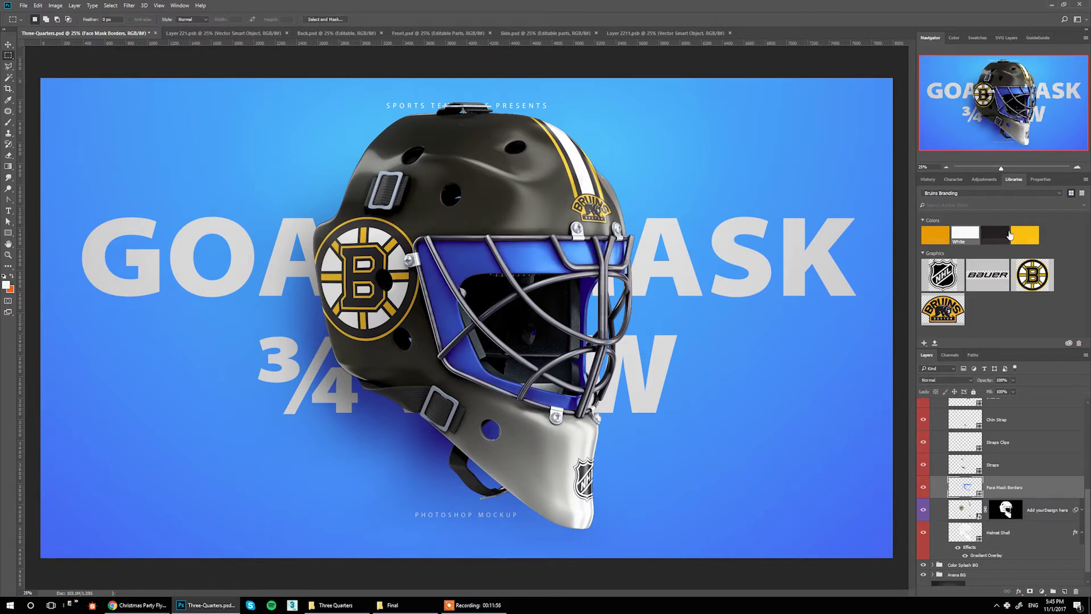
left_click(1028, 235)
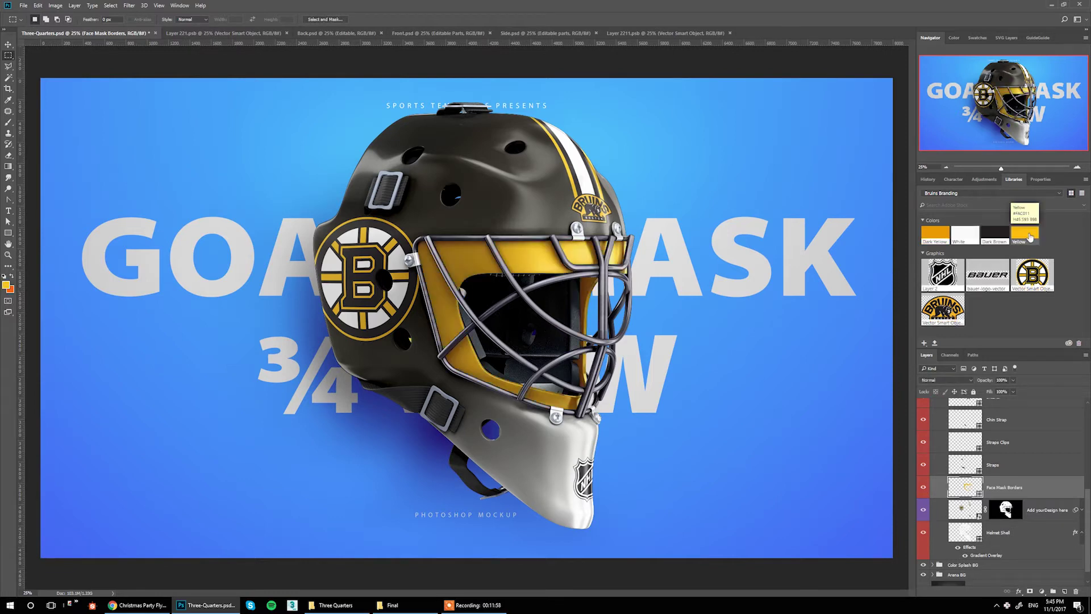
Recolor the FaceMask layer with the library's Dark Brown and lighten its fill to #433d3e
scroll(1000, 454, "up", 5)
left_click(1000, 447)
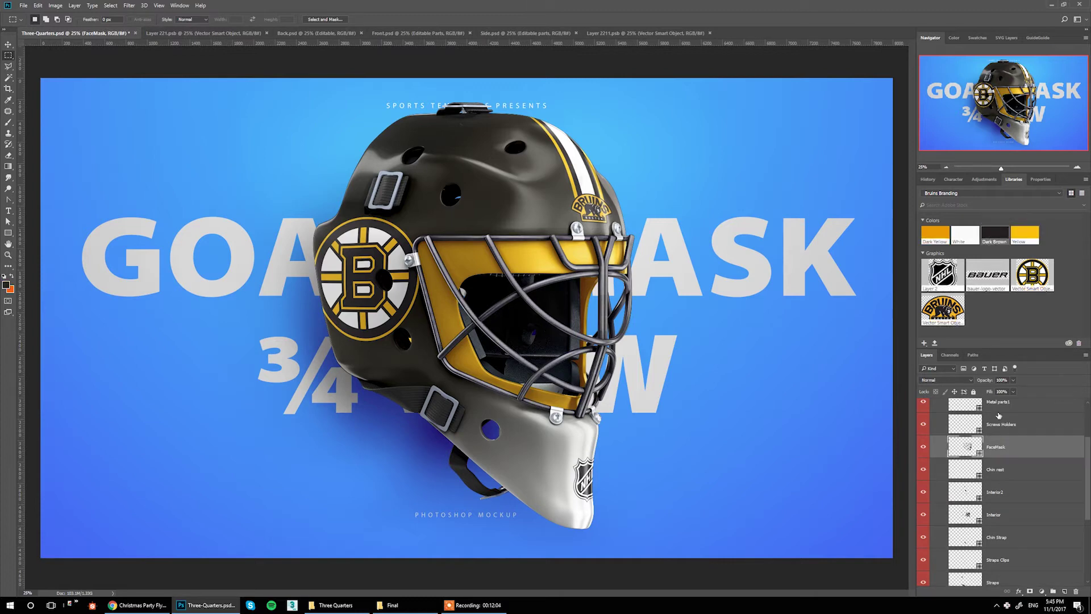
double_click(966, 446)
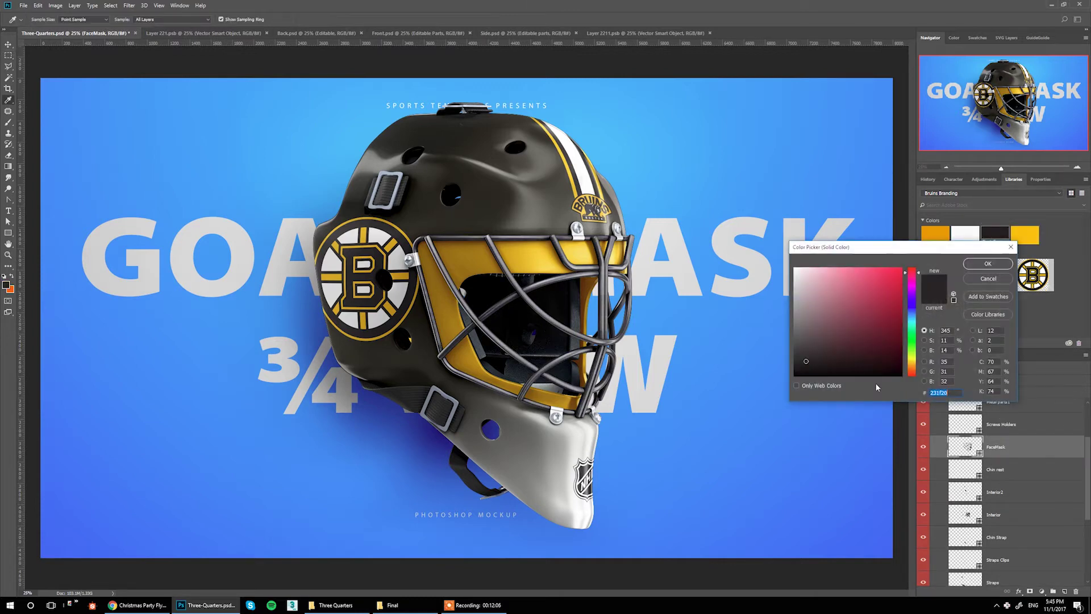
left_click(803, 348)
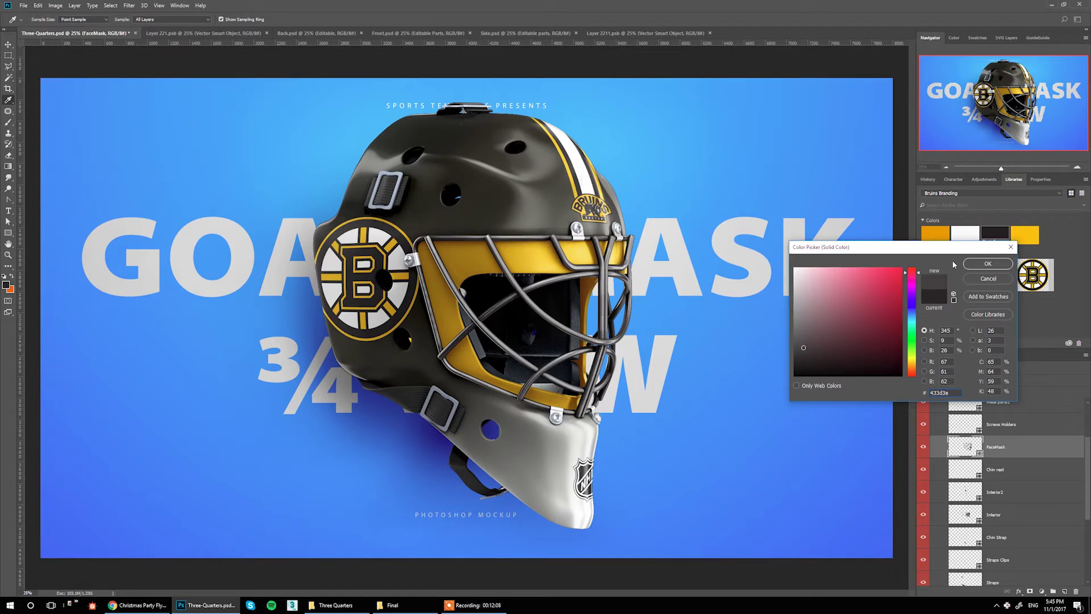
left_click(988, 263)
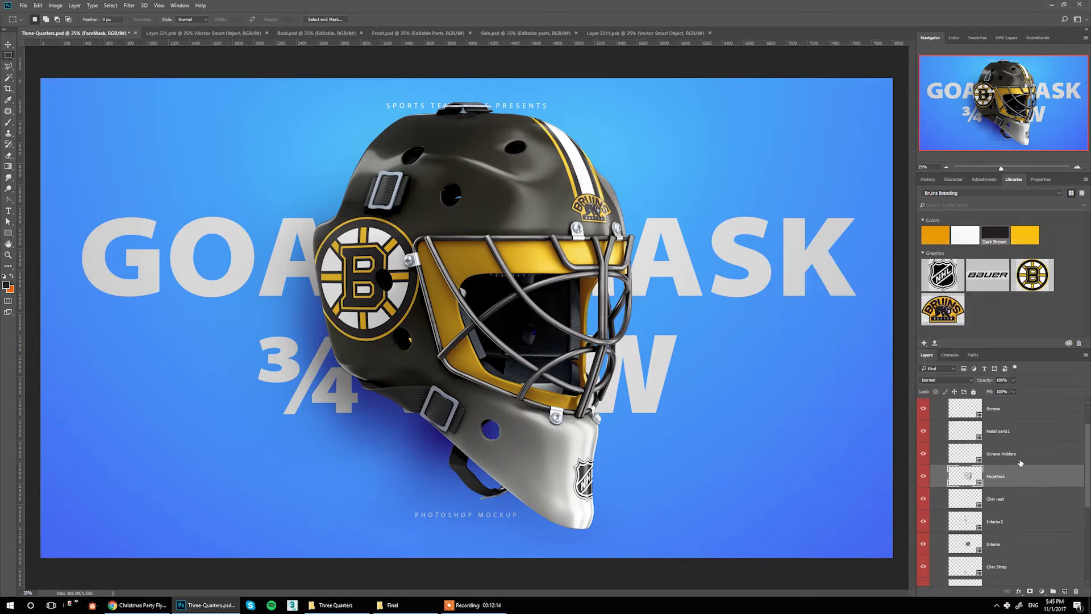
Recolor the Screws Holders and Chin Strap layers with the library's Yellow
left_click(1020, 460)
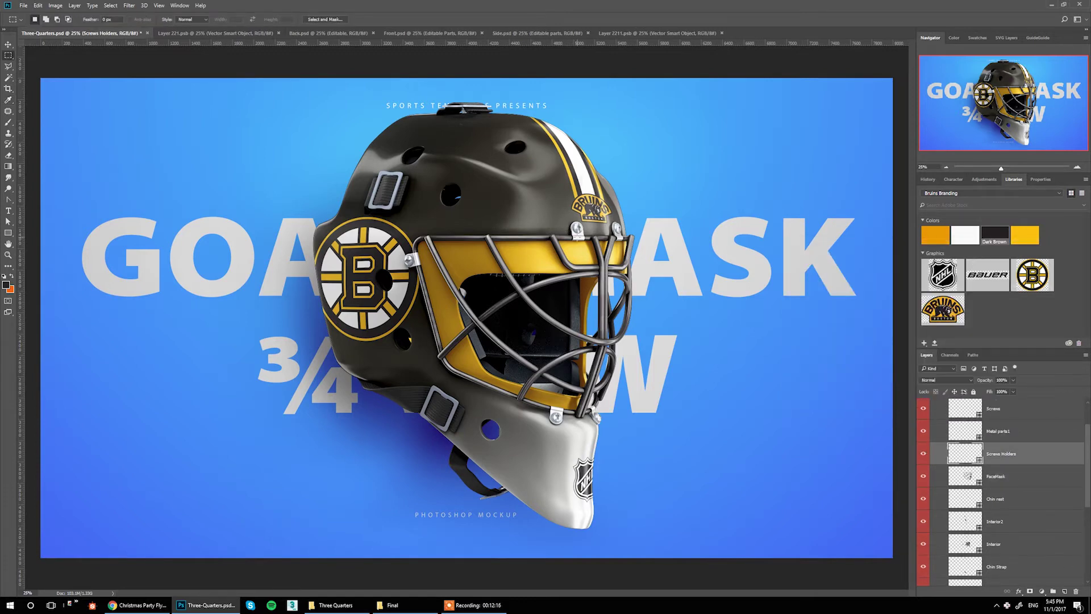
left_click(1025, 234)
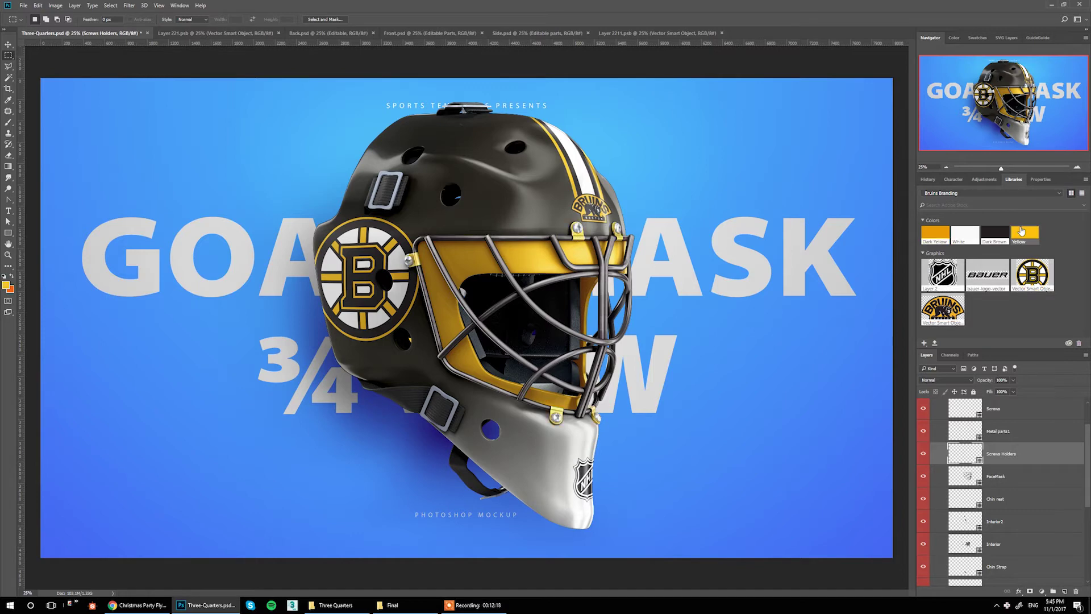
scroll(993, 481, "down", 2)
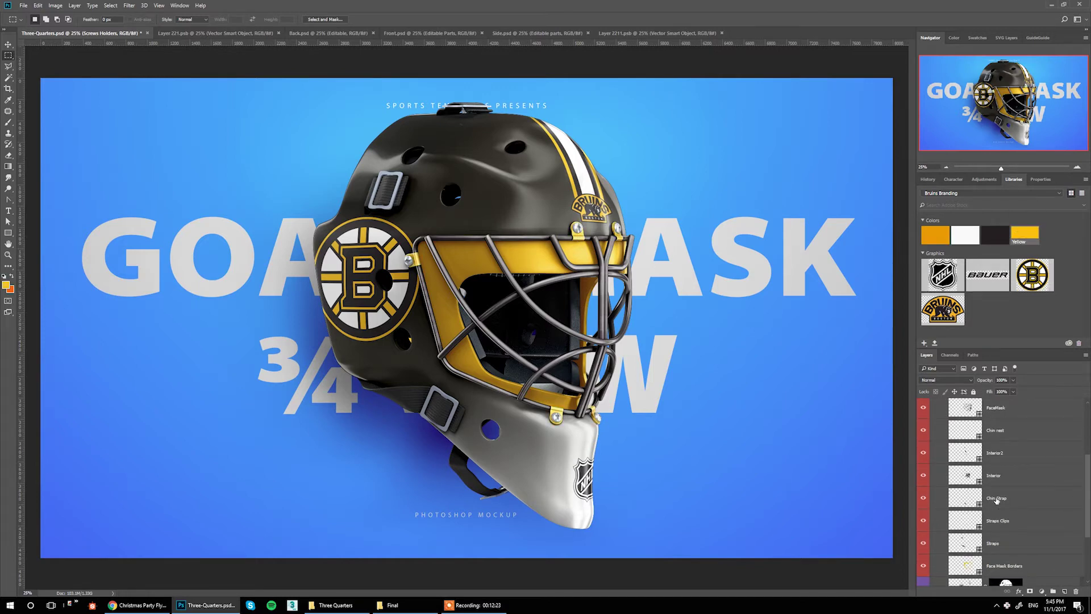
left_click(998, 501)
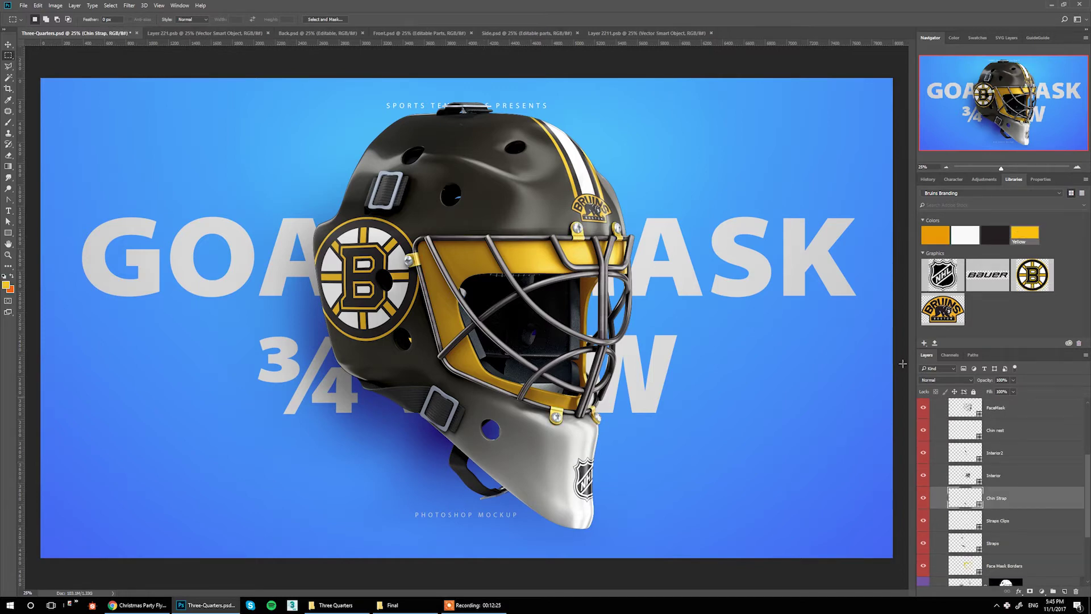
left_click(1032, 235)
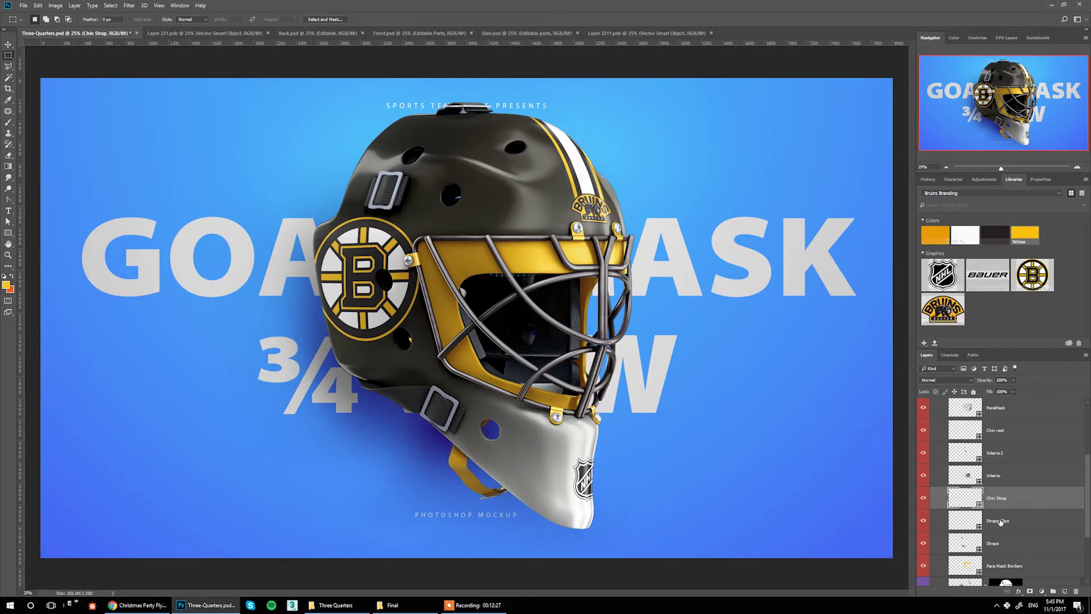
Recolor the Straps Clips and Interior layers with the library's Yellow, and select the Chin rest layer
left_click(930, 522)
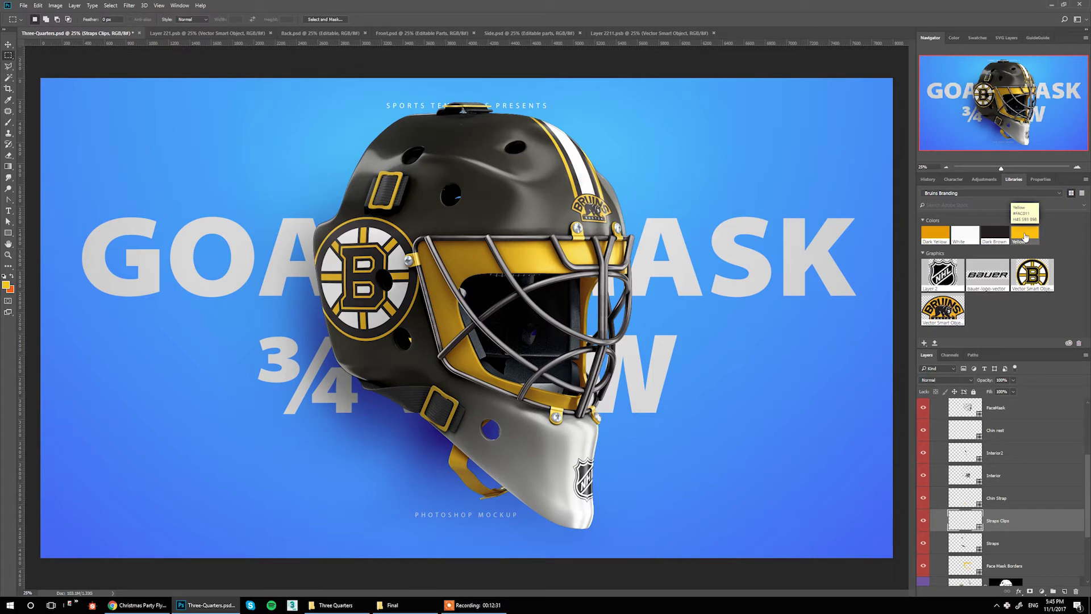
left_click(938, 475)
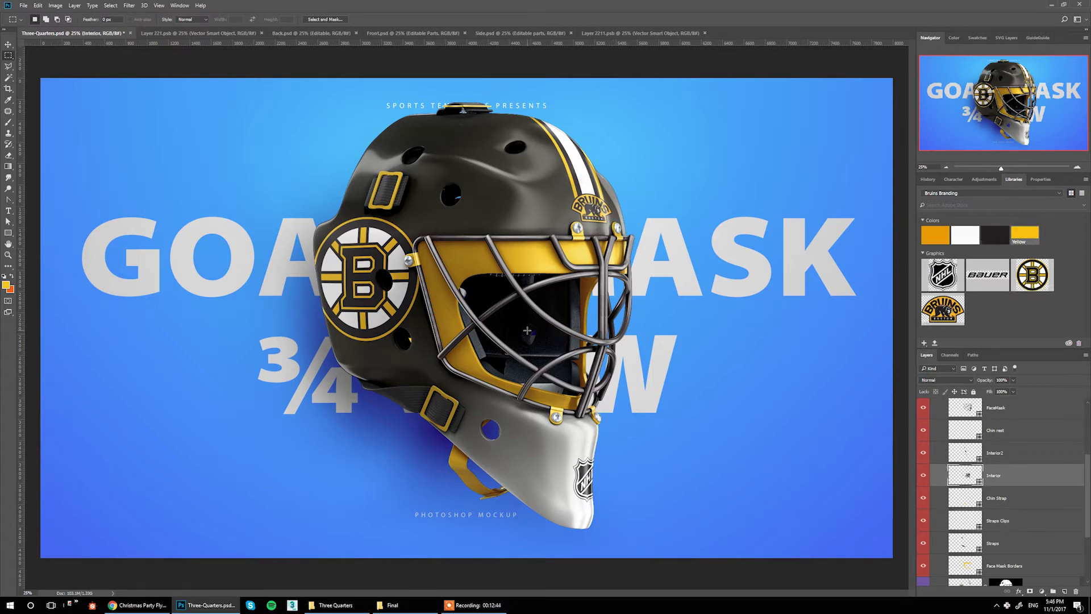
left_click(1019, 235)
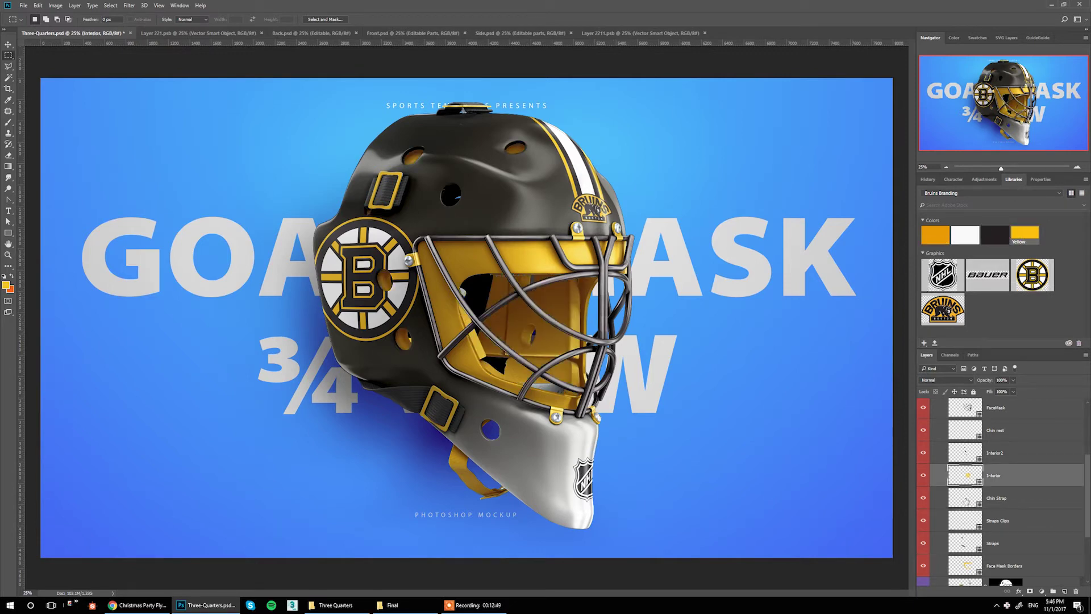
key("alt+bracketright")
key("alt+bracketright")
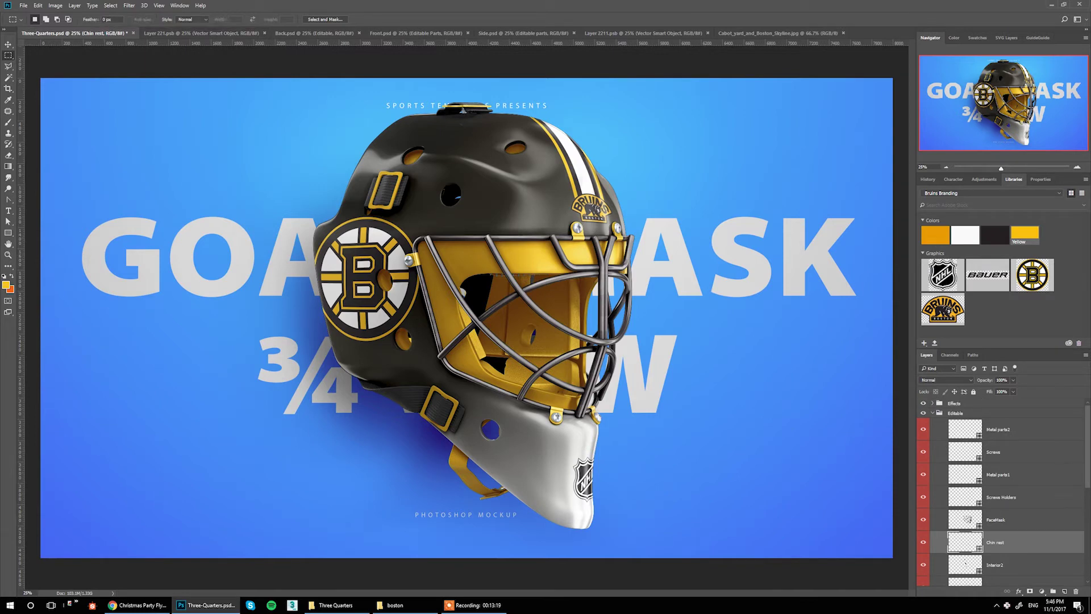
Convert the Cabot_yard_and_Boston_Skyline.jpg photo to grayscale with the Black & White adjustment
left_click(736, 35)
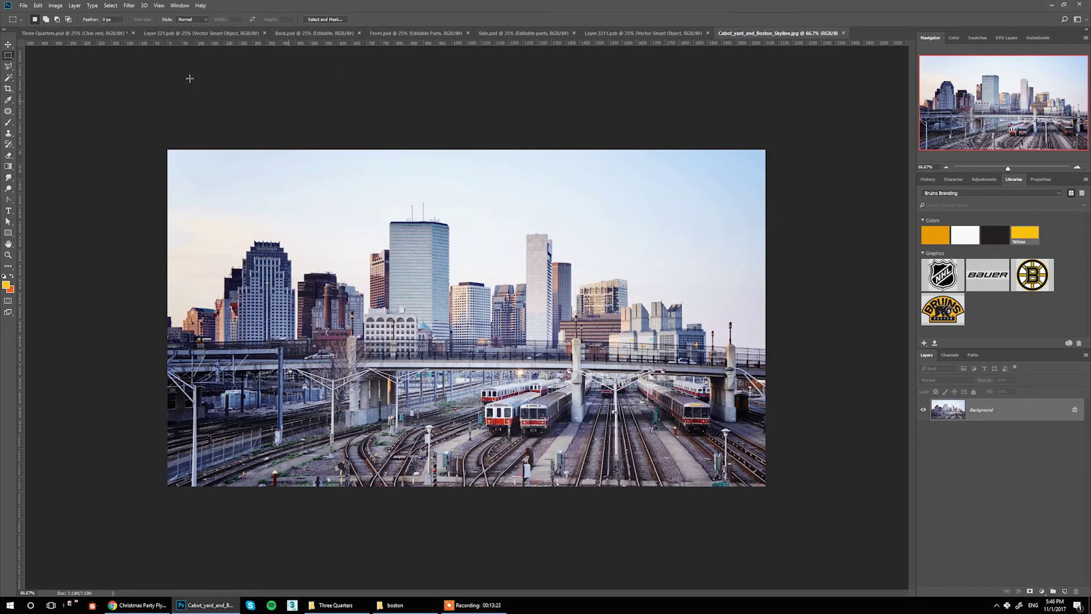
left_click(72, 33)
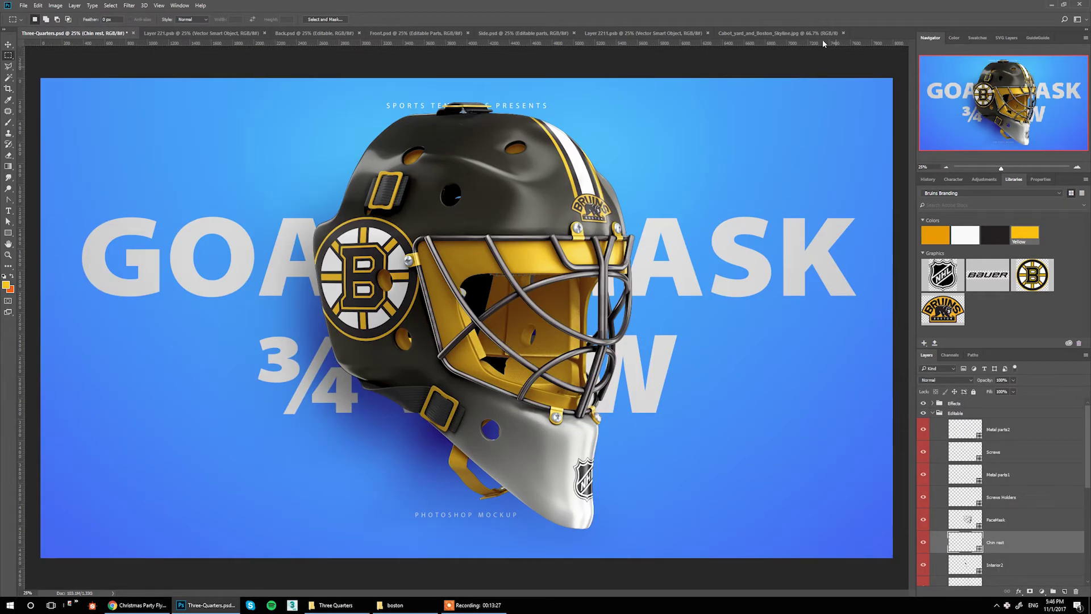
left_click(794, 33)
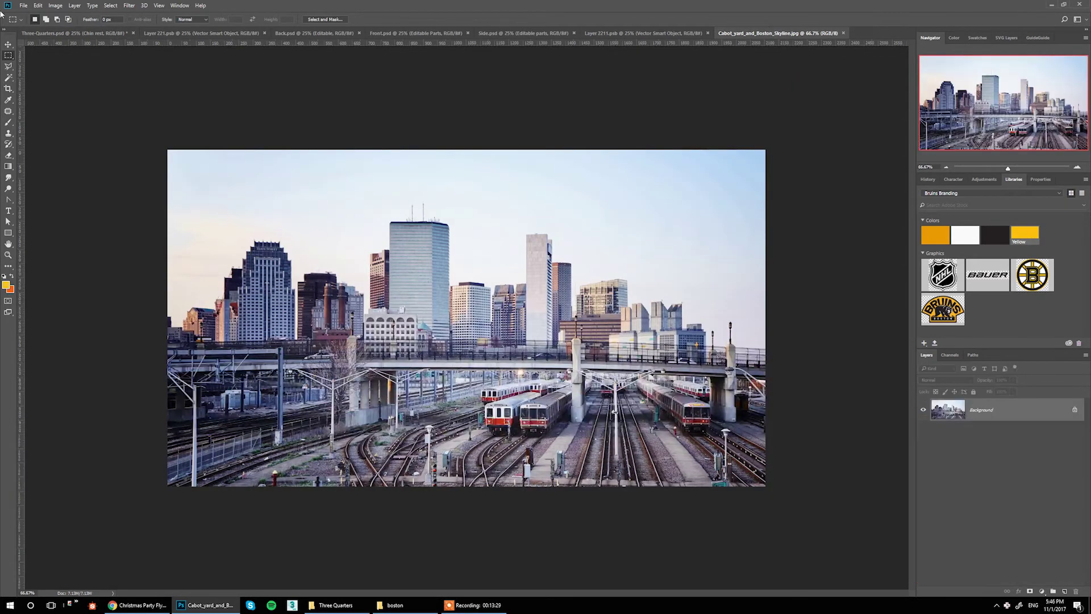
left_click(55, 6)
mouse_move(86, 27)
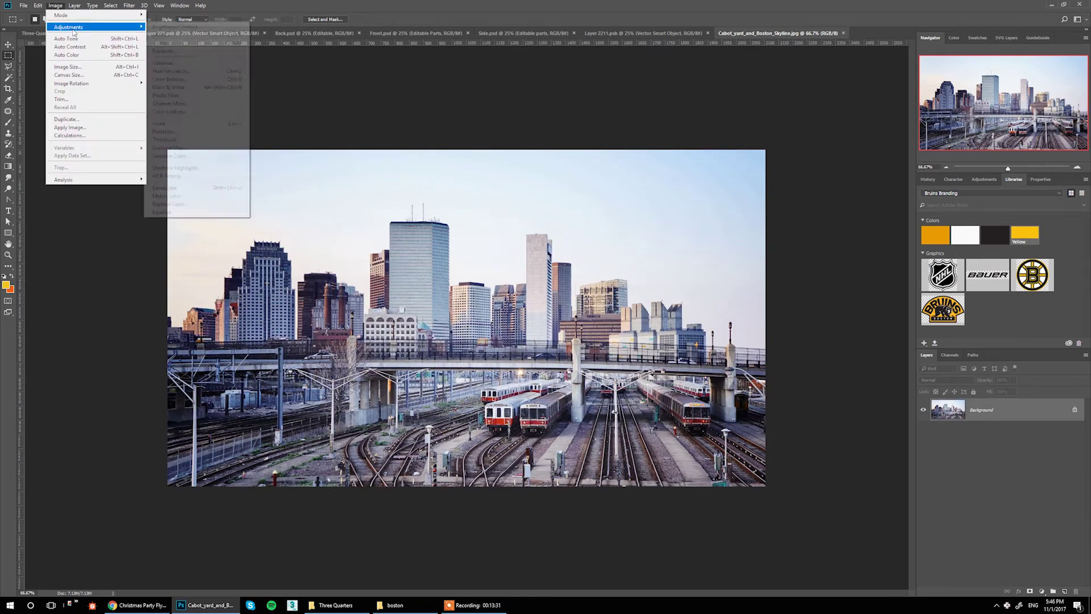
left_click(171, 87)
key("Return")
Select everything below the sky in the Boston photo by inverting a sky selection, and copy it onto a new layer
key("ctrl+a")
right_click(626, 196)
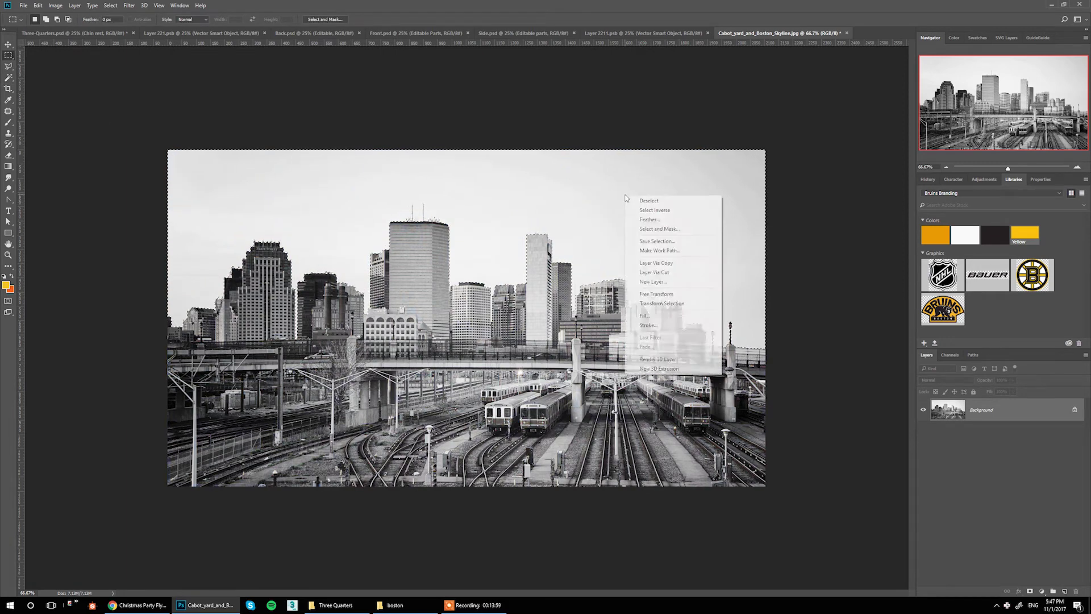
left_click(637, 210)
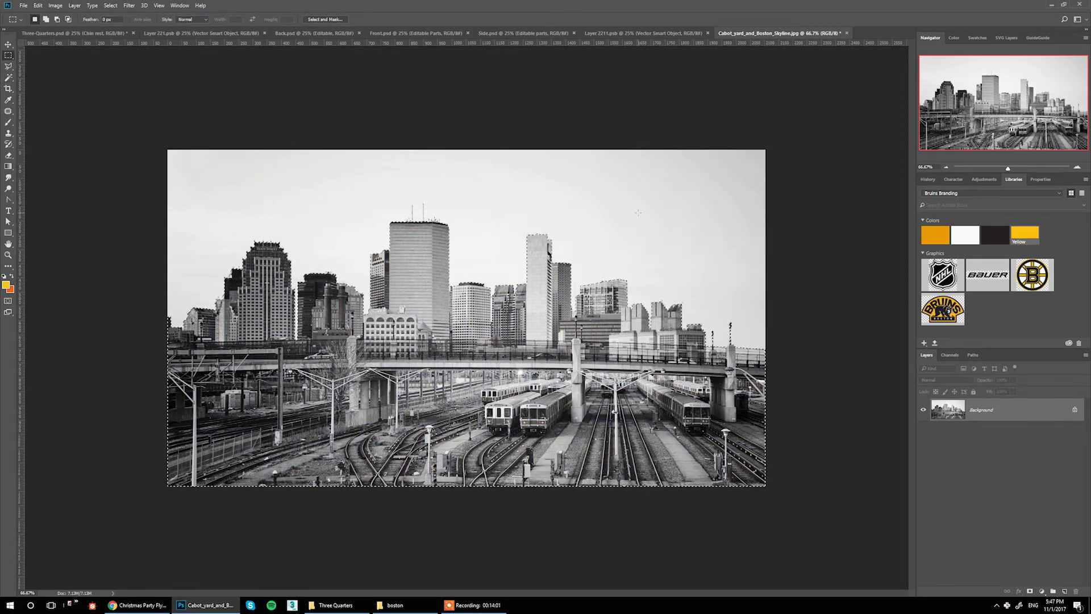
key("ctrl+c")
key("ctrl+v")
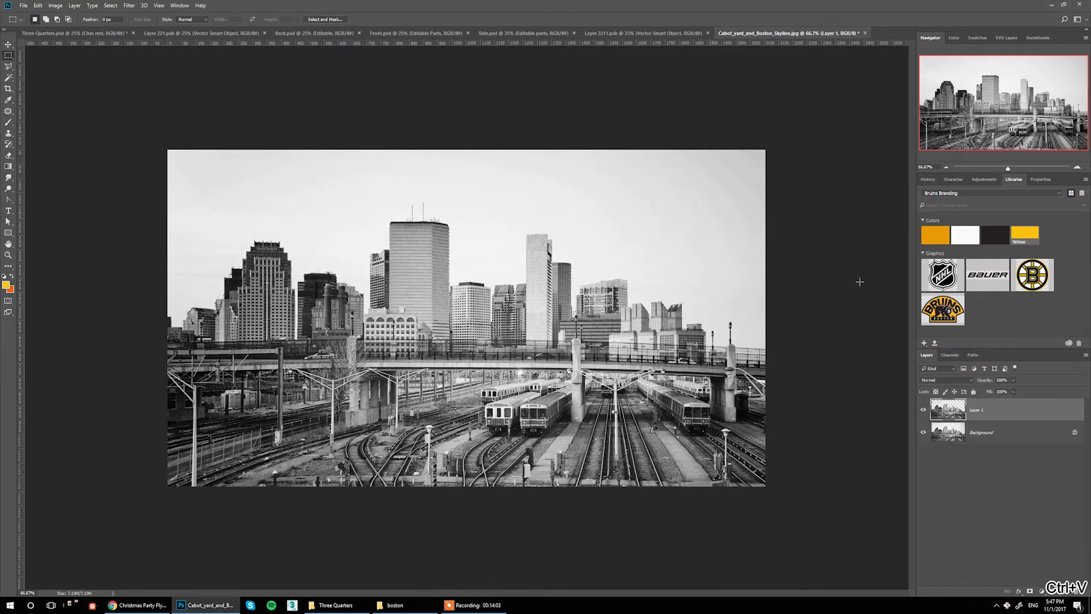
Copy the skyline cutout from the Boston photo with its Background hidden, and show the Guides group in Layer 2211.psb
left_click(924, 434)
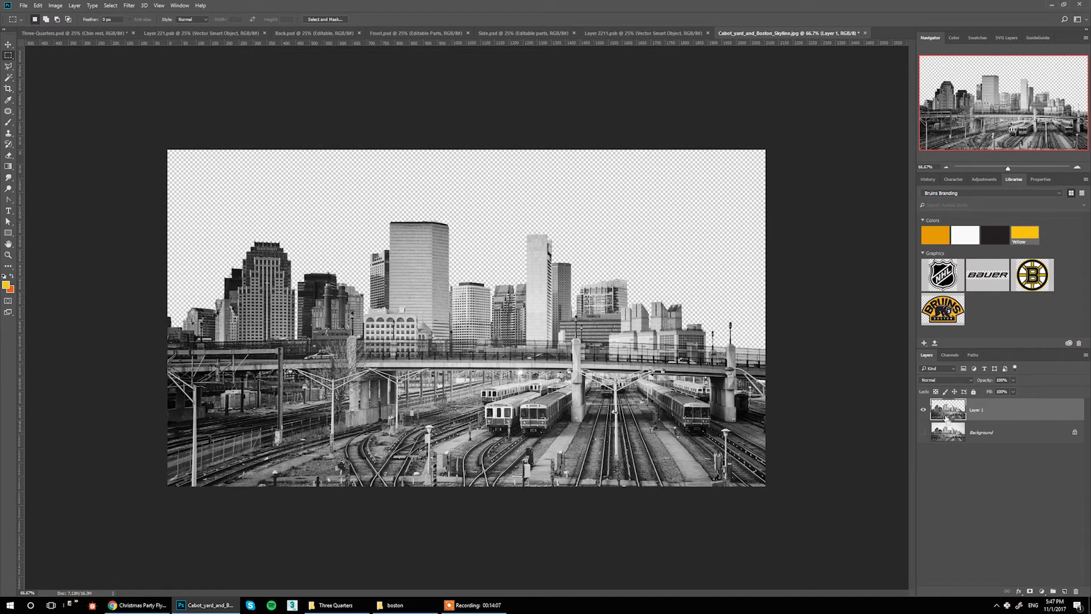
key("ctrl+c")
left_click(604, 34)
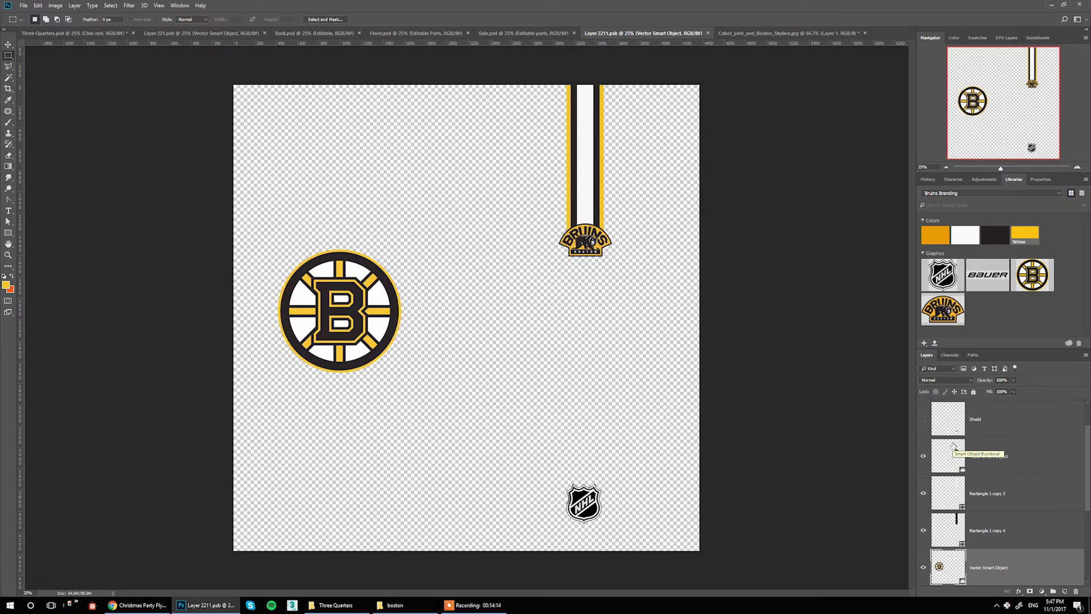
scroll(954, 445, "up", 2)
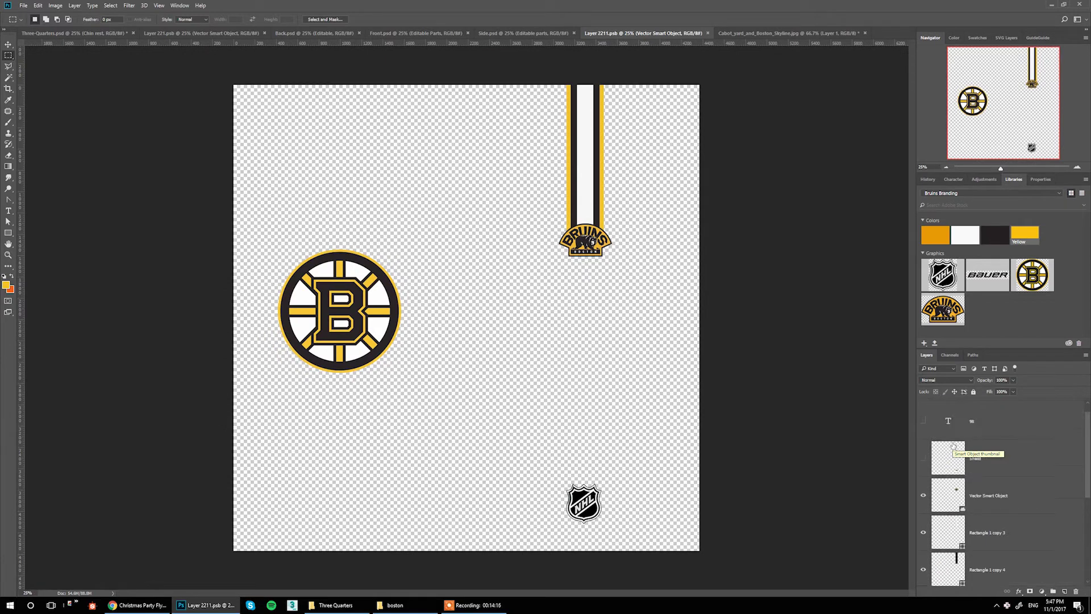
left_click(950, 402)
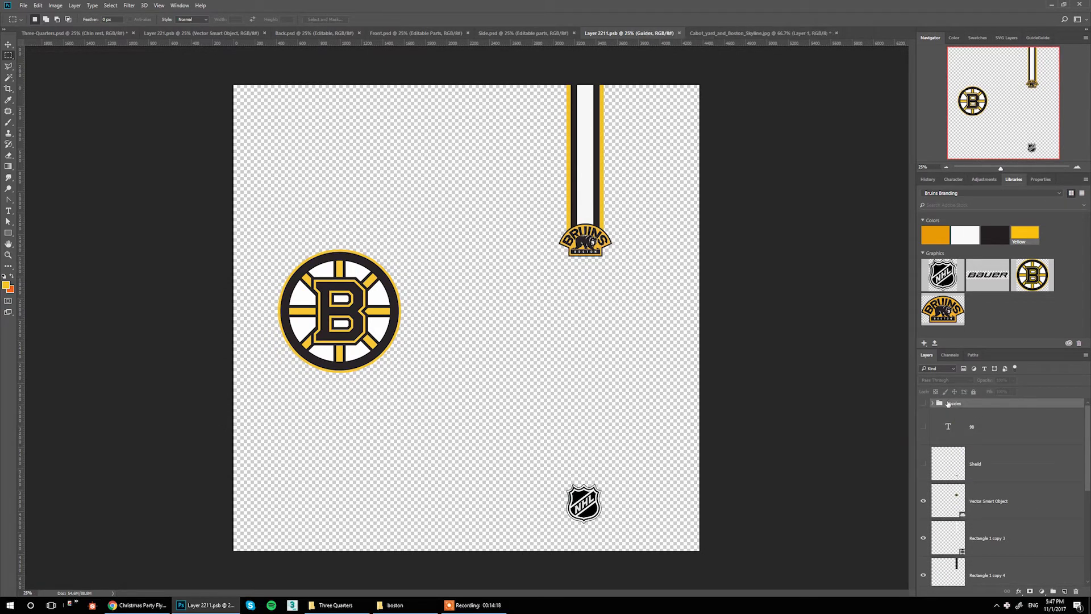
left_click(923, 403)
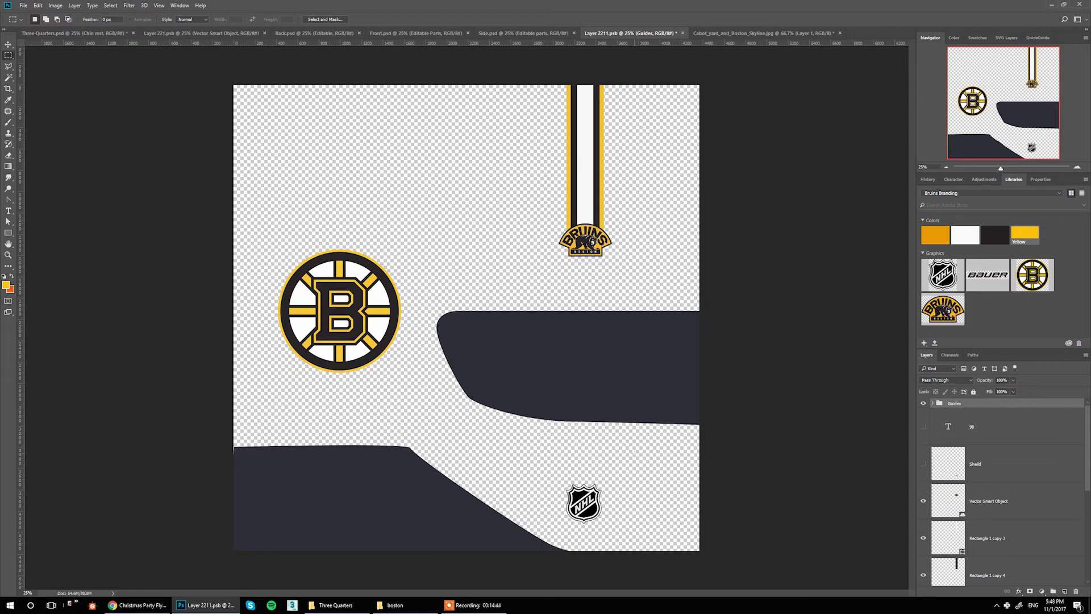
Paste the skyline, rotate it along the lower guide's slanted edge, and place its layer beneath the Guides group
key("ctrl+v")
key("ctrl+t")
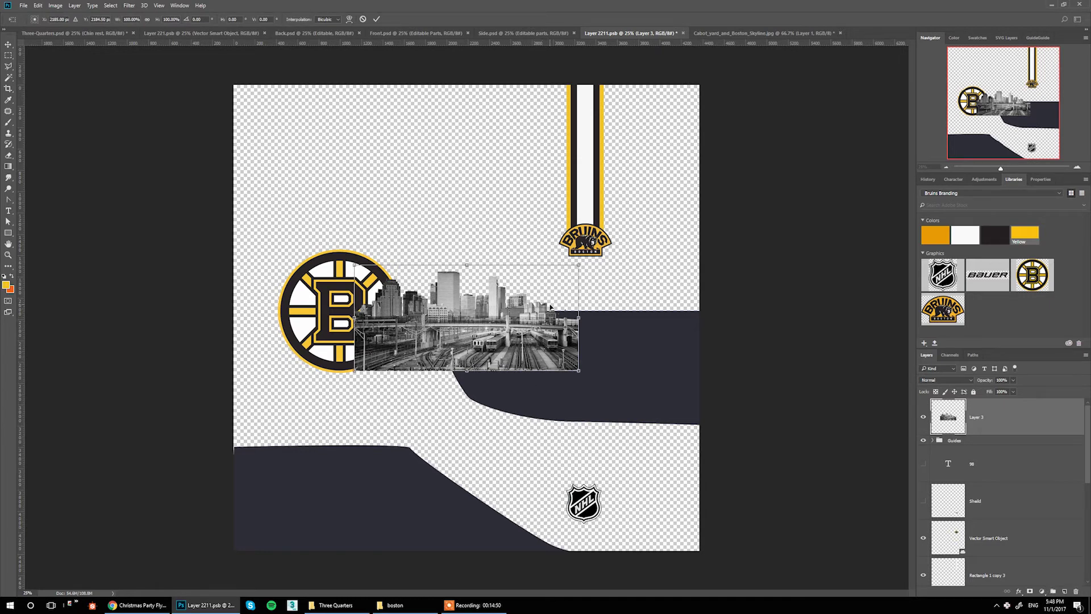
left_click_drag(582, 255, 572, 292)
left_click_drag(500, 245, 508, 436)
key("Return")
left_click_drag(983, 421, 979, 460)
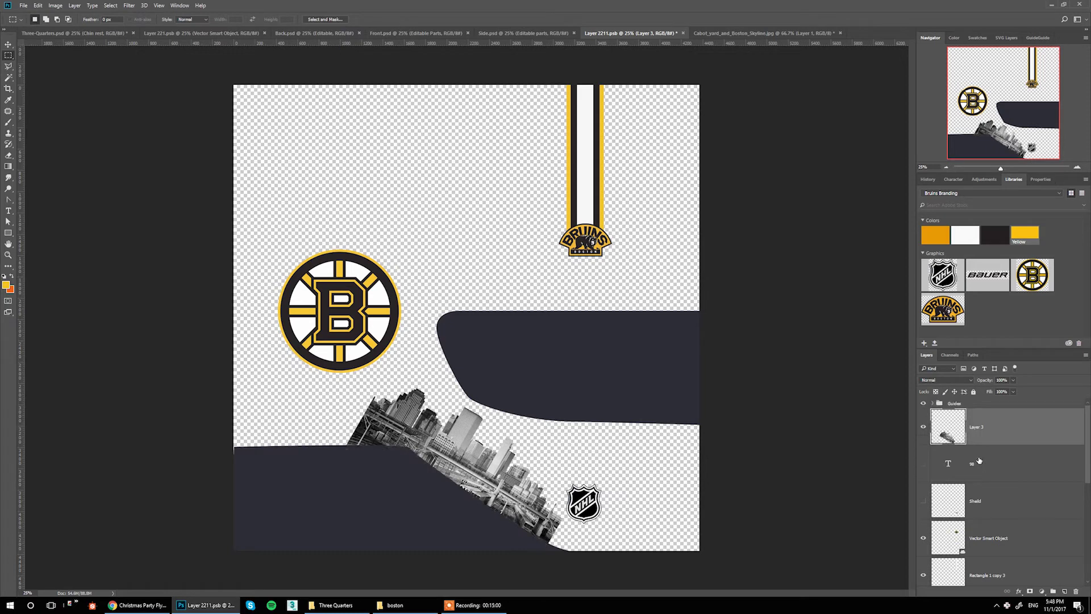
Scale down and reposition the skyline so its buildings rise just above the lower guide's slanted edge
key("ctrl+t")
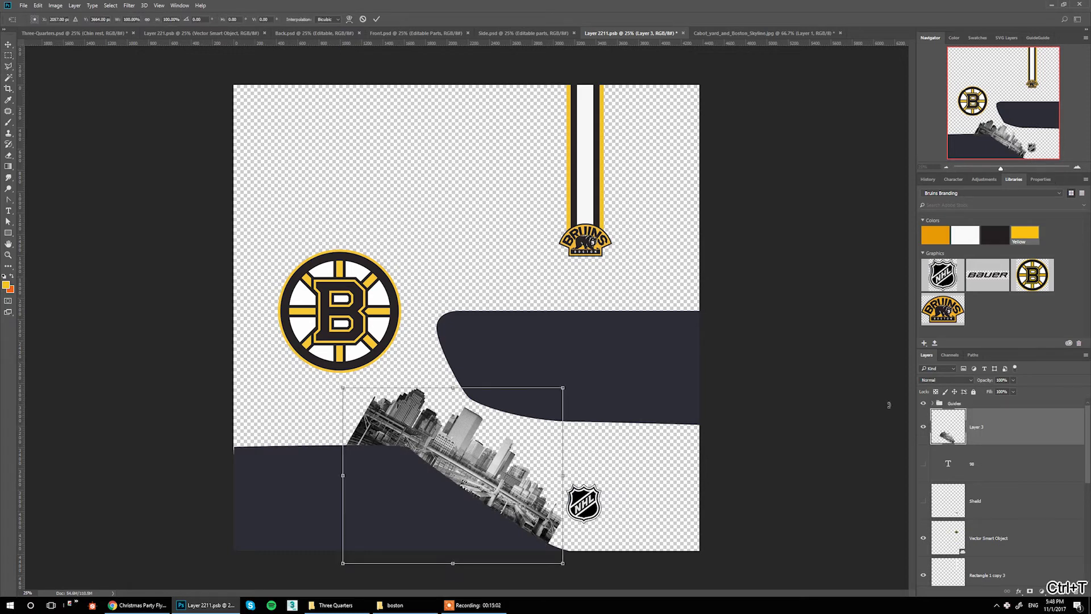
left_click_drag(344, 389, 371, 434)
left_click_drag(562, 563, 571, 572)
key("Return")
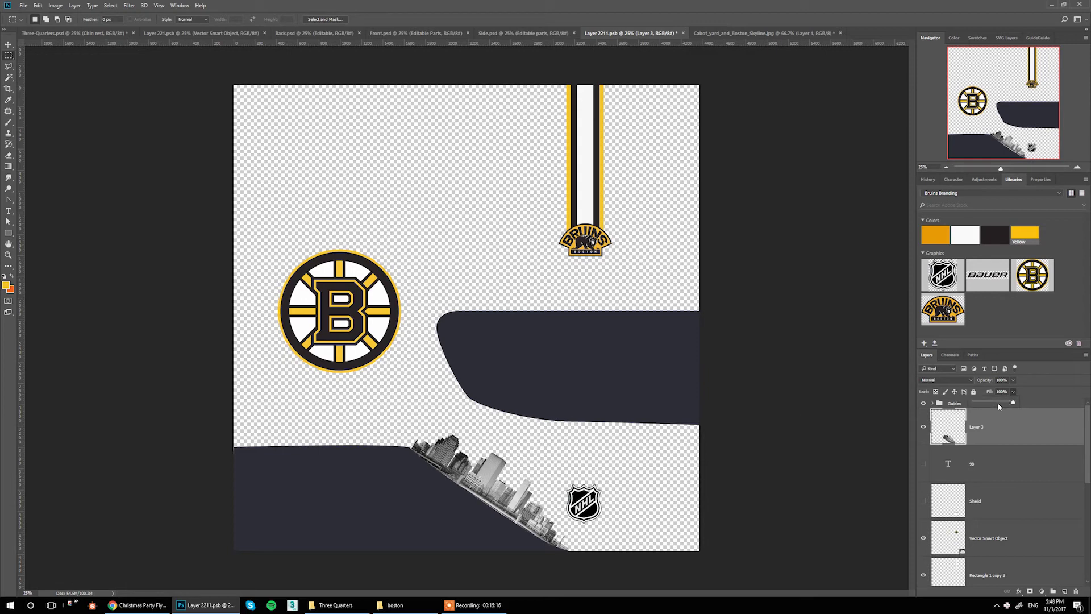
Set the skyline layer's fill to 61%, and save Layer 2211.psb with the Guides group hidden
left_click(999, 404)
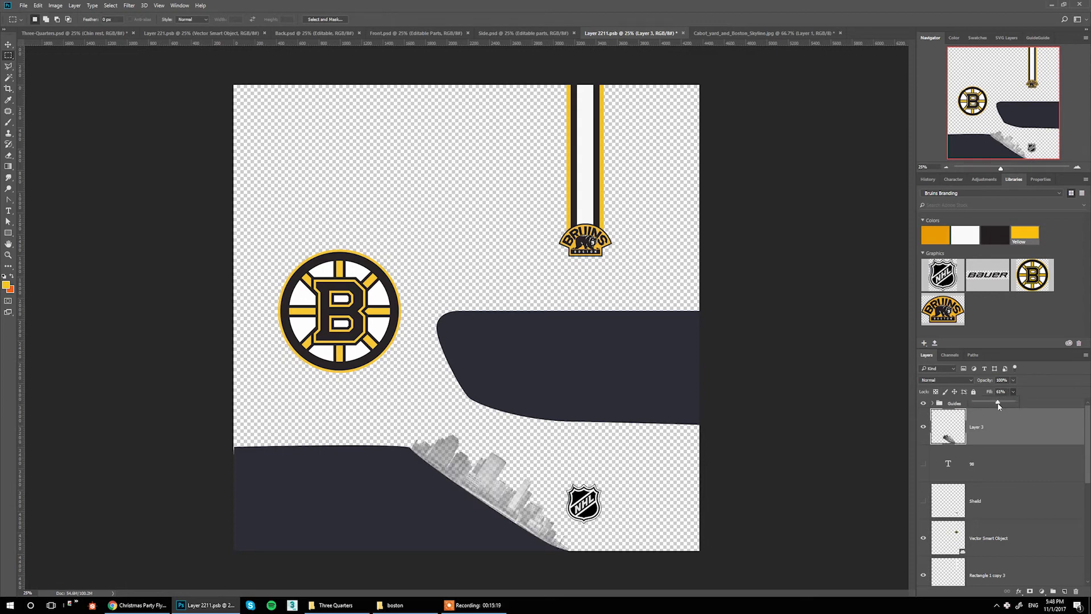
left_click(976, 436)
left_click(924, 404)
key("ctrl+s")
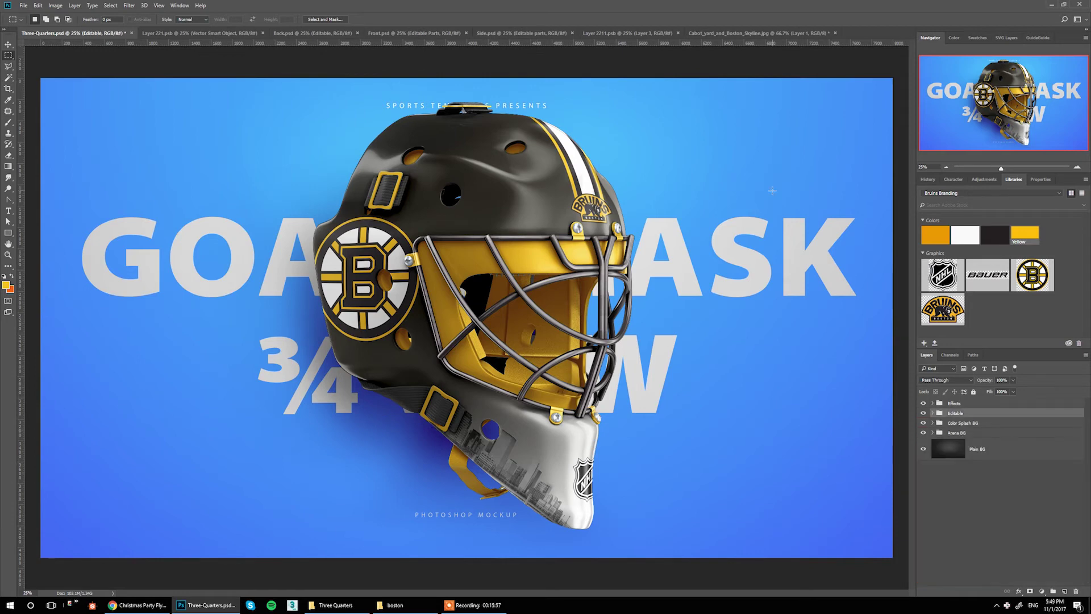
Replace the Text Background wording in the Color Splash BG group with BOSTON and BRUINS on two lines
left_click(964, 425)
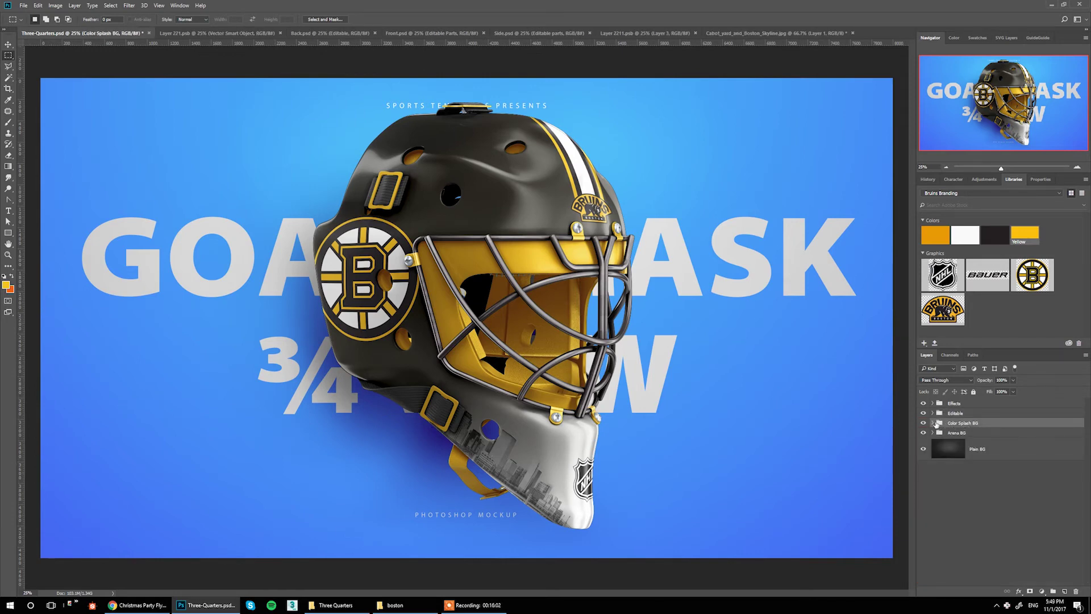
left_click(933, 423)
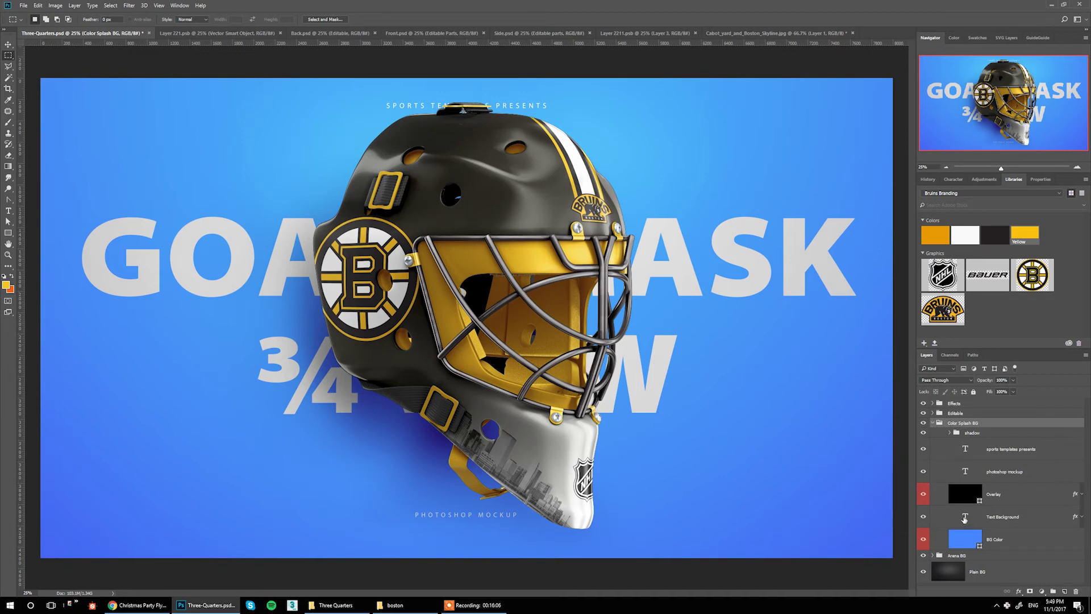
double_click(965, 517)
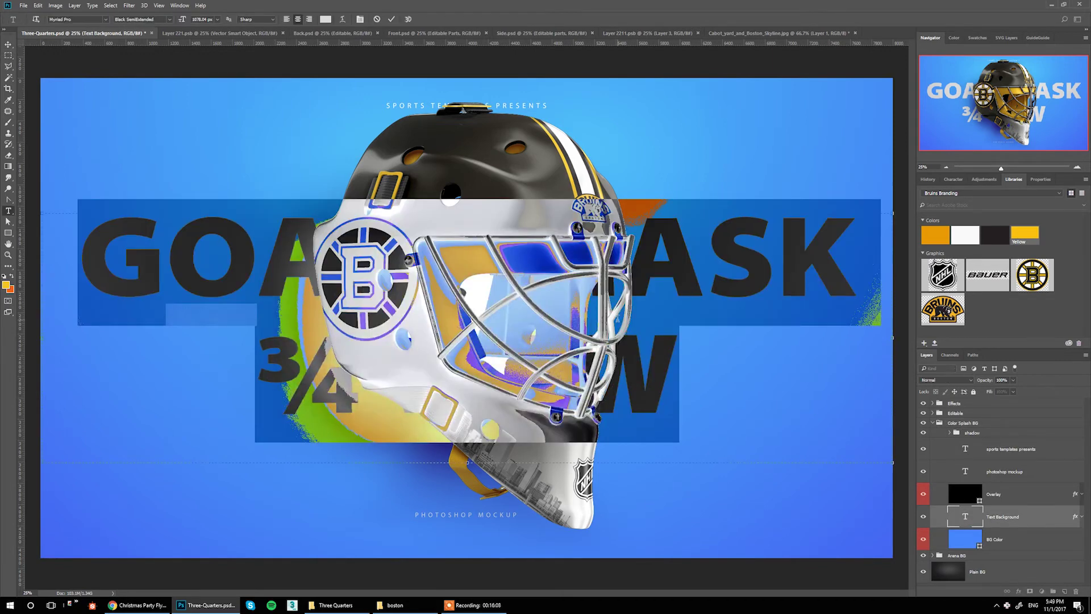
key("BackSpace")
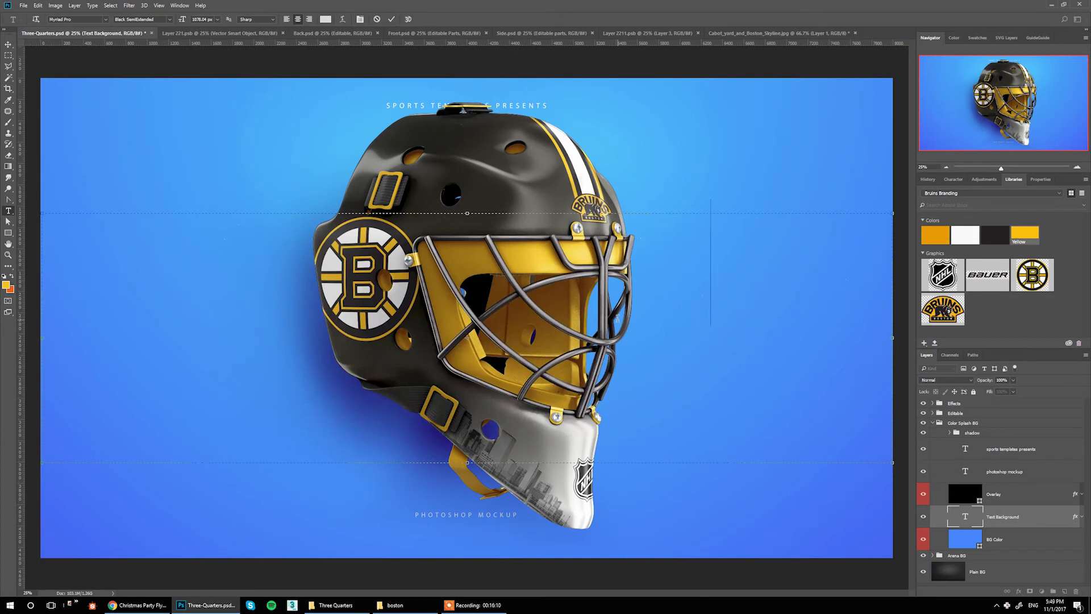
type("BOSTON")
key("Return")
type("BRUINS")
key("ctrl+Return")
key("m")
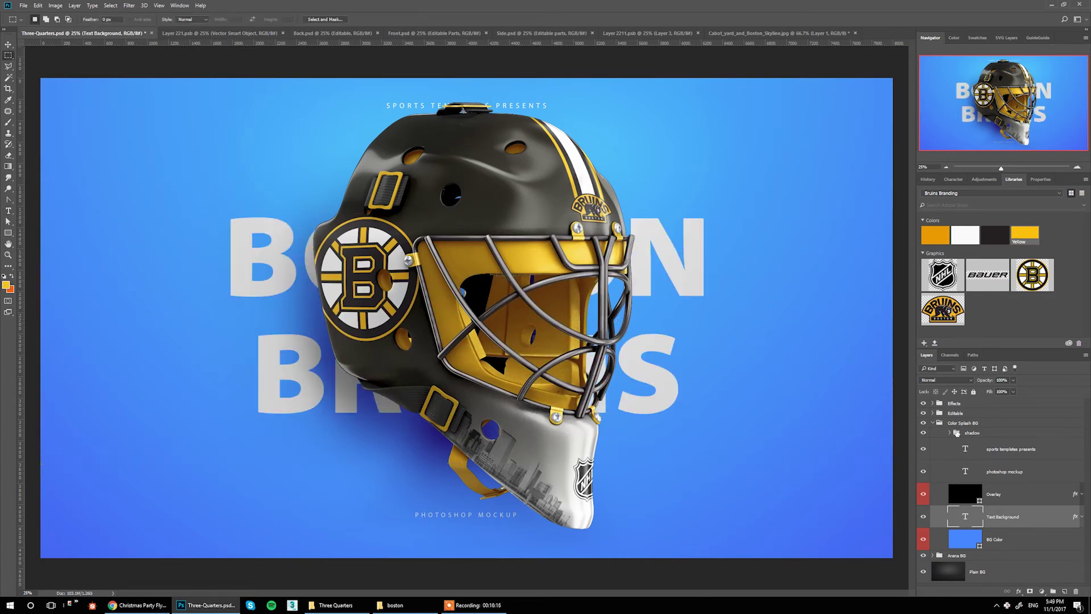
Set the tracking of the BOSTON BRUINS background text to 100
double_click(965, 517)
key("ctrl+t")
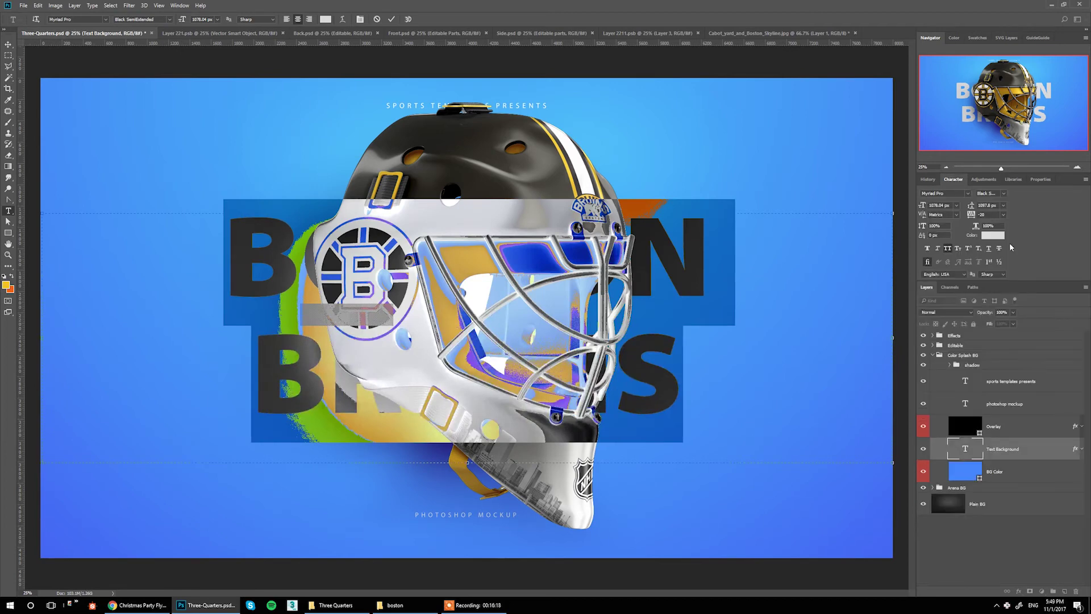
key("Up")
key("Up")
key("Up")
key("Up")
key("Up")
key("Up")
key("Up")
key("Up")
key("Up")
key("Up")
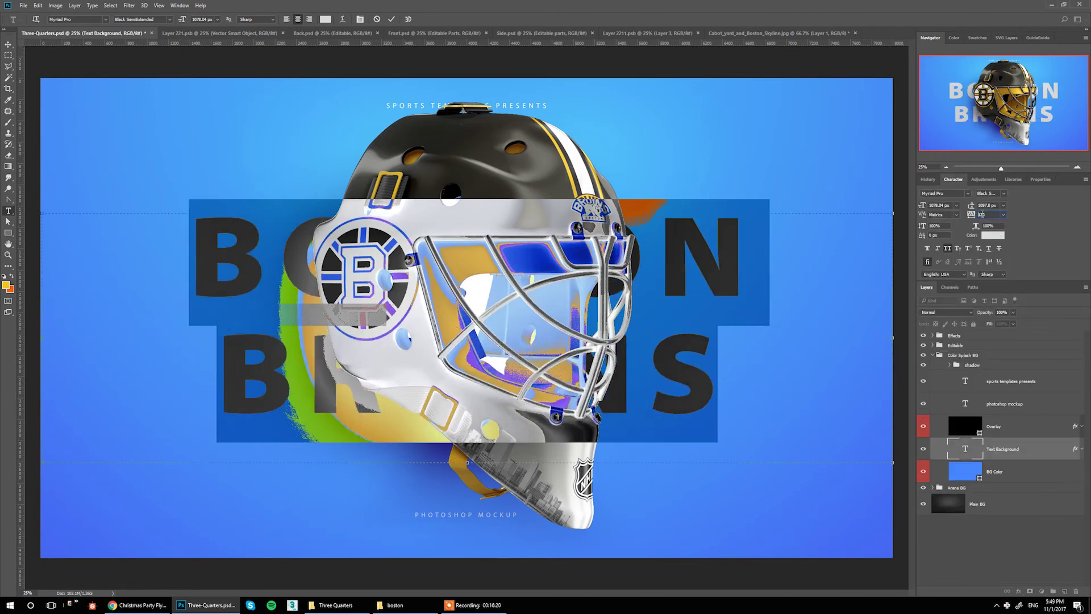
key("Down")
key("Down")
key("Down")
key("Down")
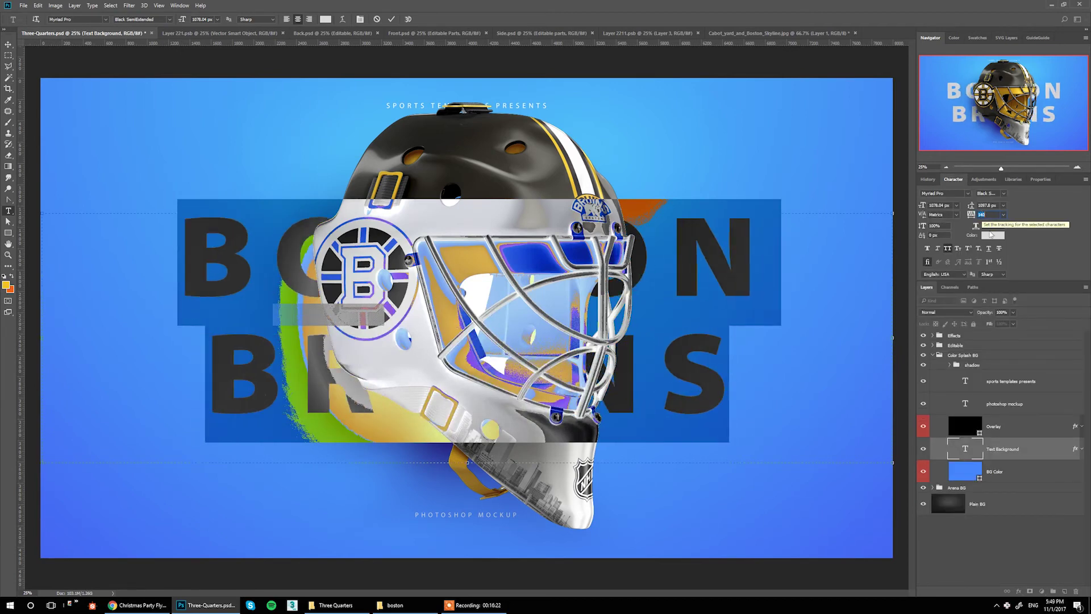
key("m")
Try the library's Dark Yellow on the BG Color layer, and settle on Dark Brown as its color
left_click(1000, 472)
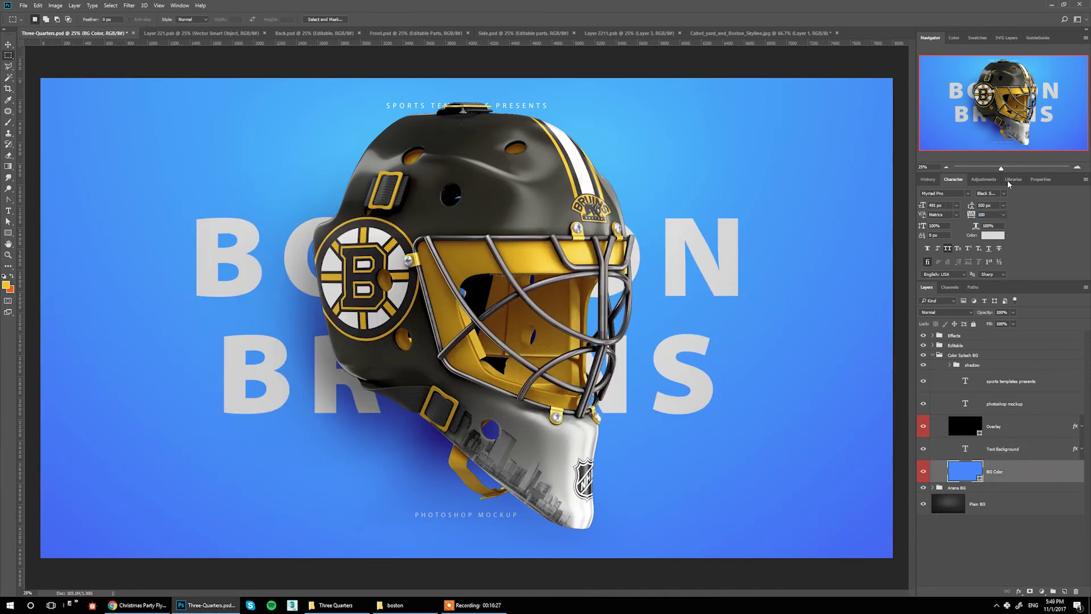
left_click(1013, 179)
left_click(935, 240)
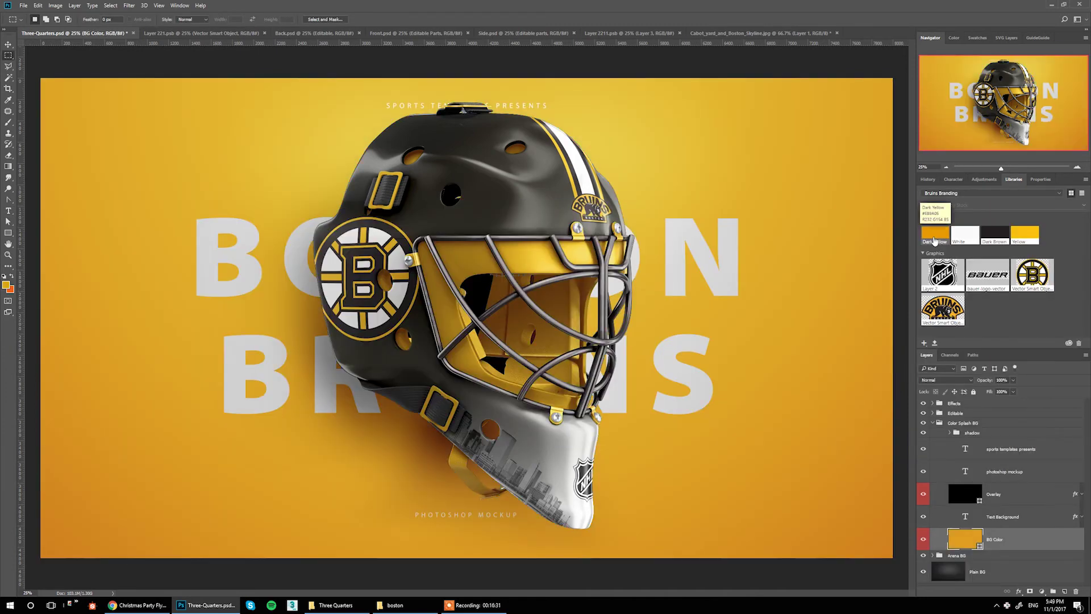
left_click(999, 236)
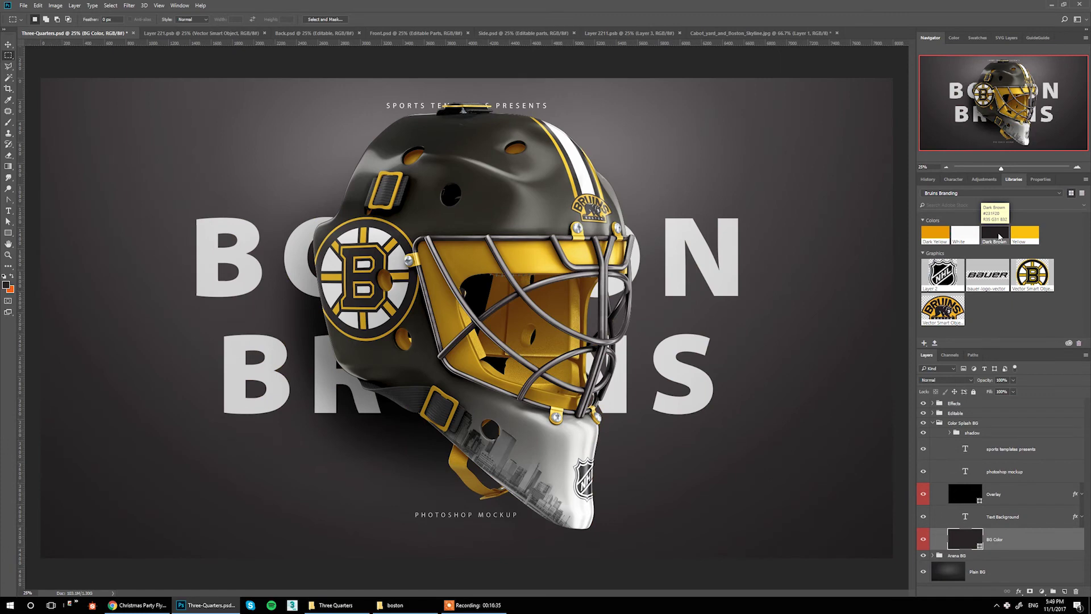
left_click(933, 423)
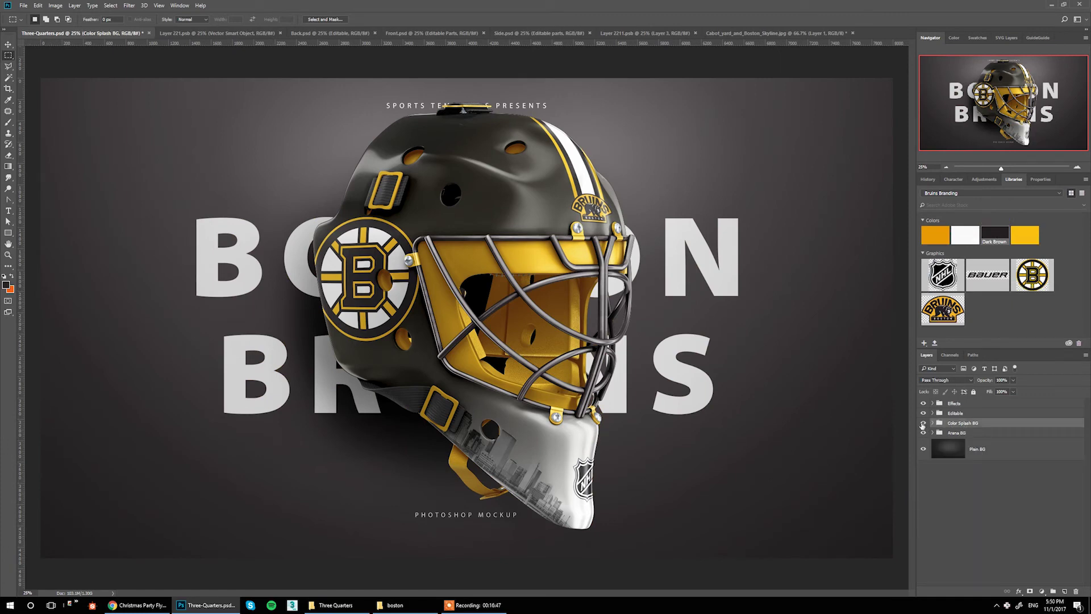
Hide the Color Splash BG group, compare the arena and plain backgrounds, and hide the Plain BG layer
left_click(923, 423)
left_click(950, 433)
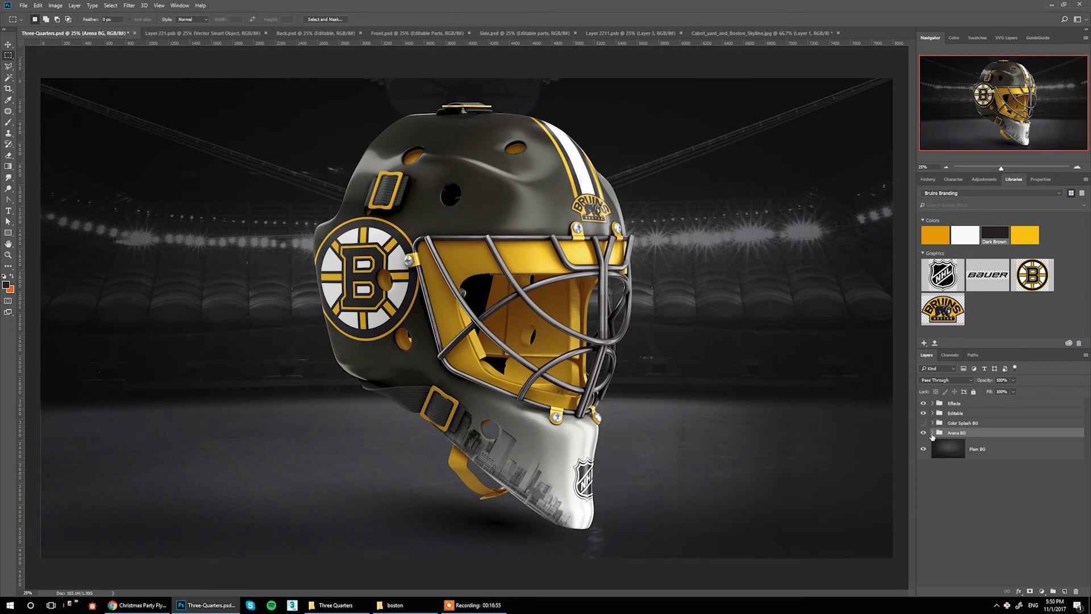
left_click(933, 433)
left_click(946, 454)
left_click(923, 449)
left_click(922, 449)
left_click(931, 433)
left_click(923, 433)
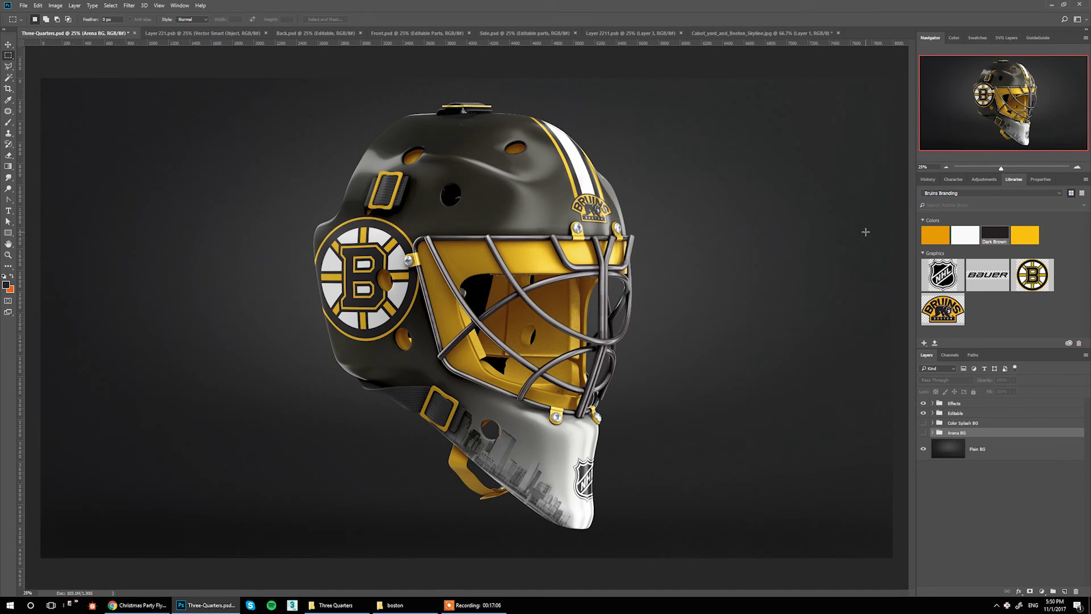
left_click(923, 449)
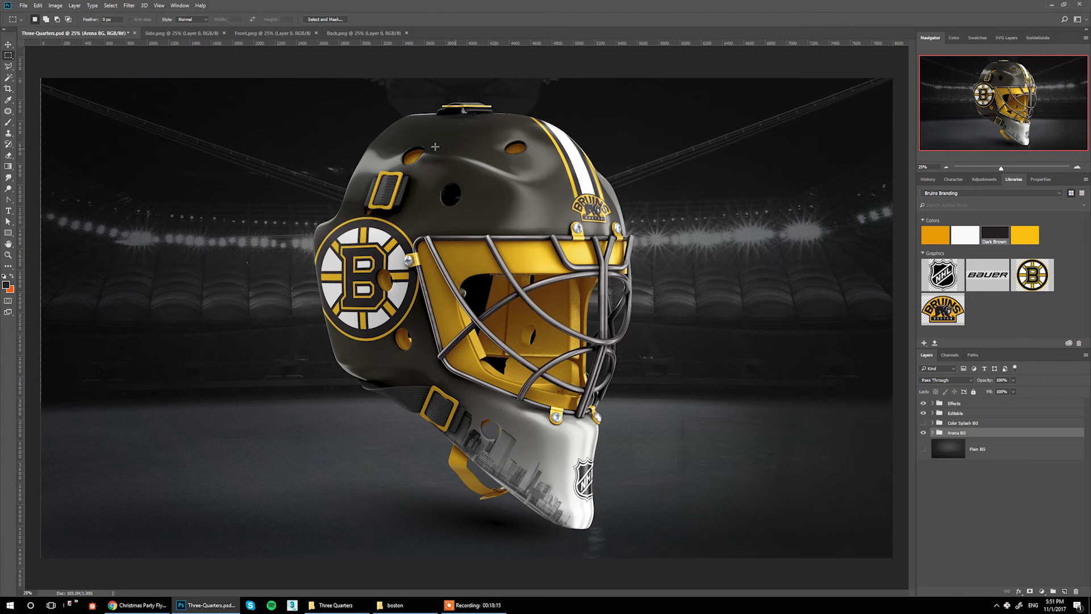
Review the finished mask in the Side, Front, Back and Three-Quarters PNG documents
left_click(169, 35)
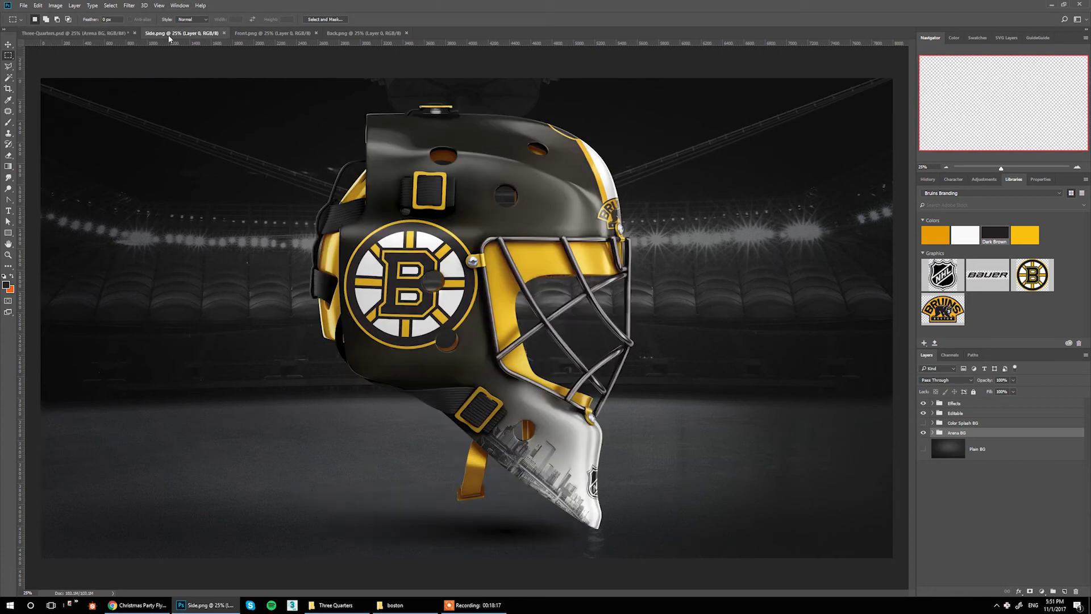
left_click(255, 34)
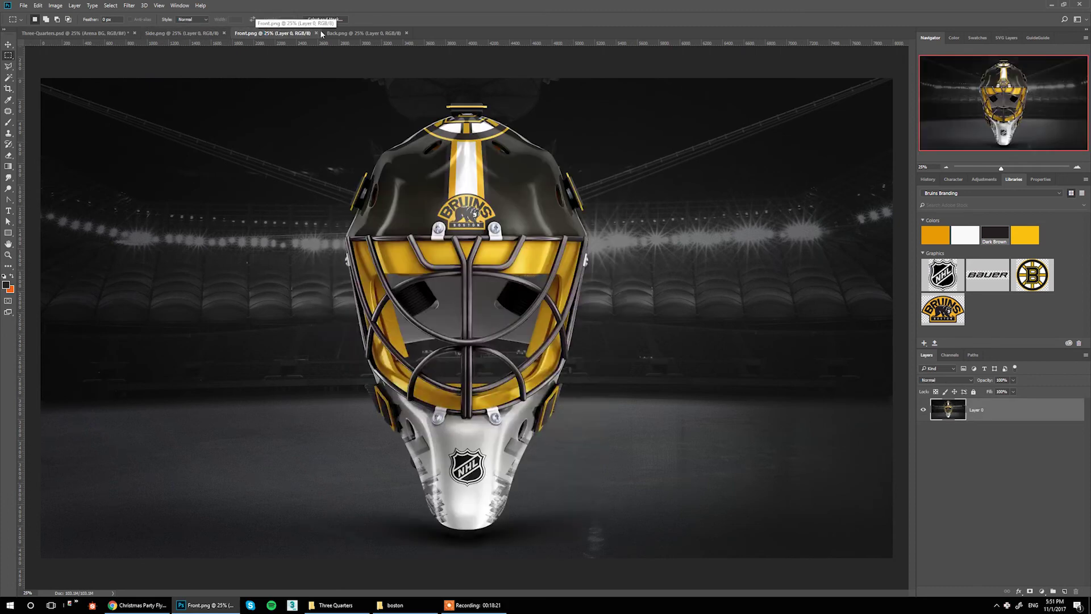
left_click(340, 33)
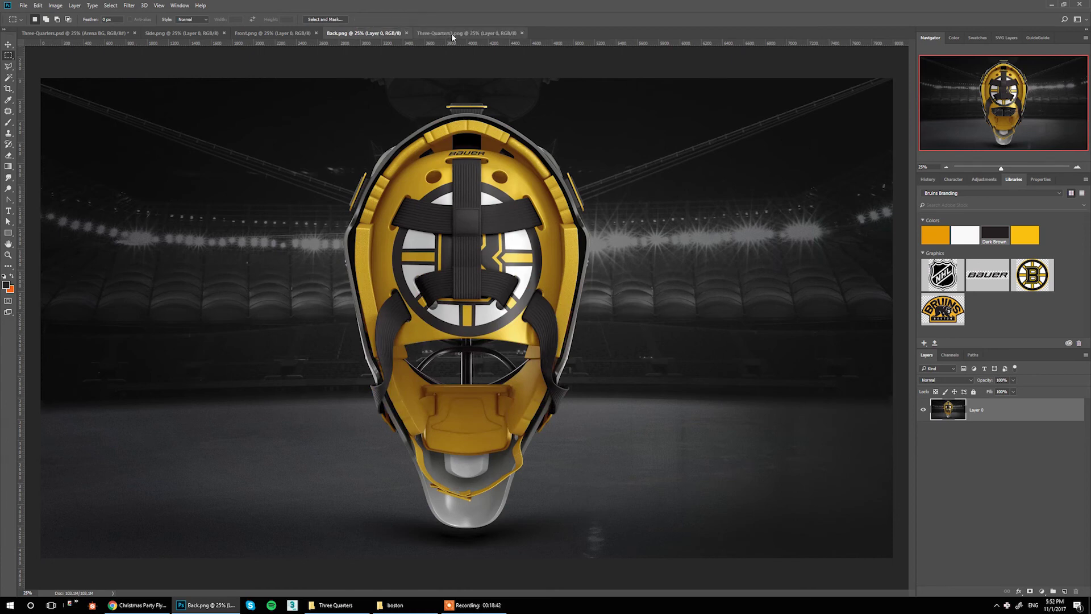
left_click(451, 33)
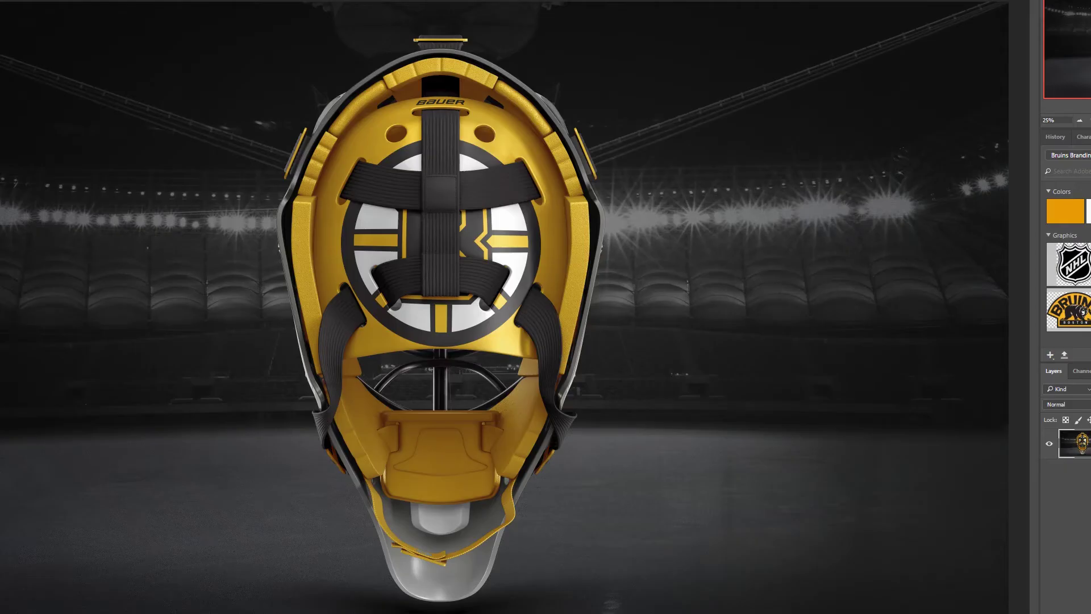
Examine the mask mockup's detail at 100% zoom
left_click(31, 0)
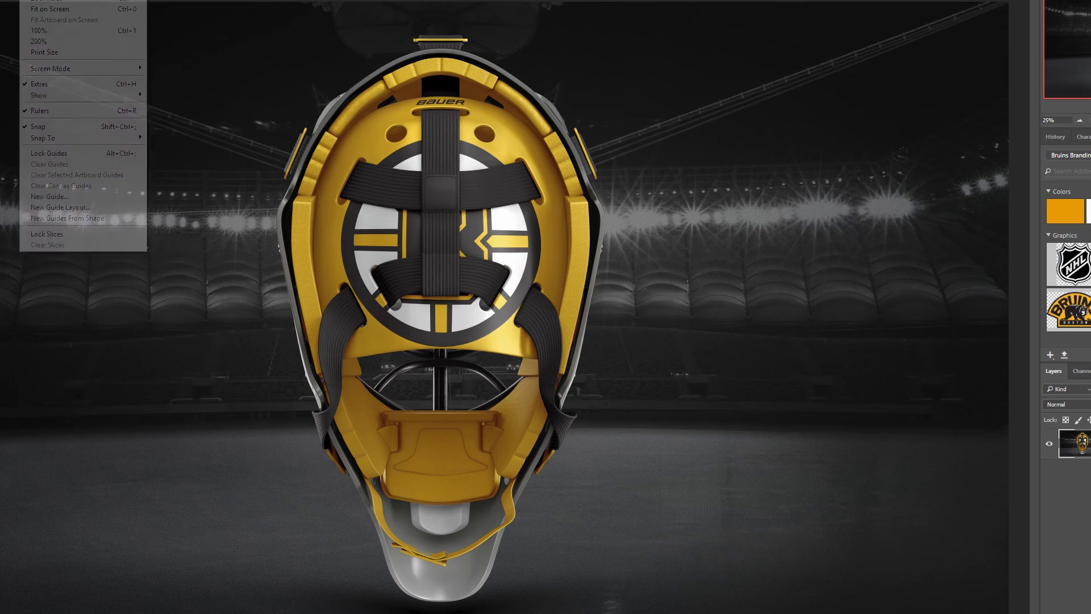
left_click(56, 30)
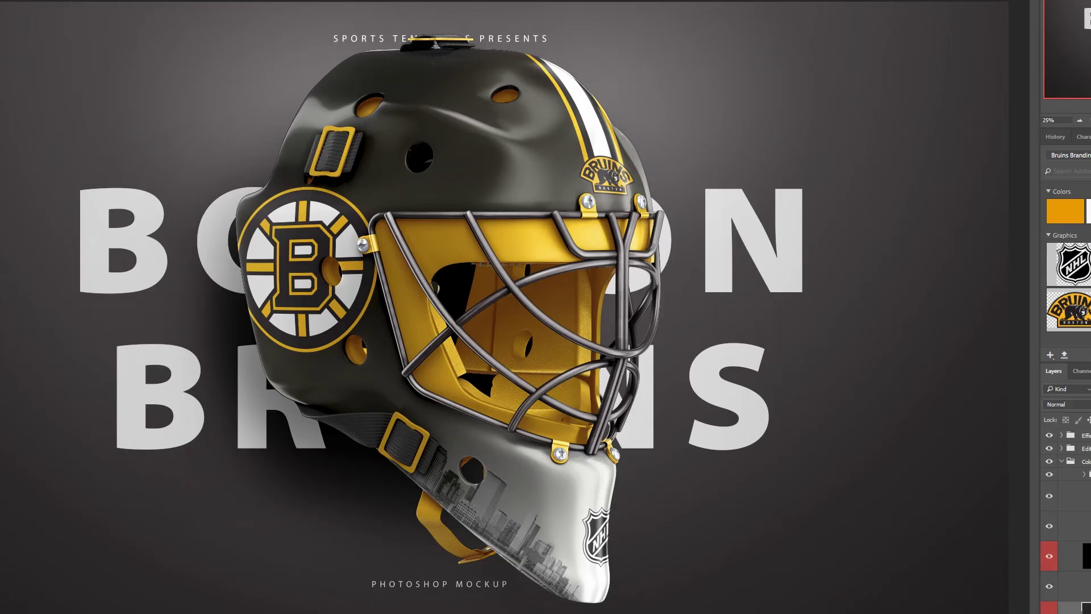
key("ctrl+1")
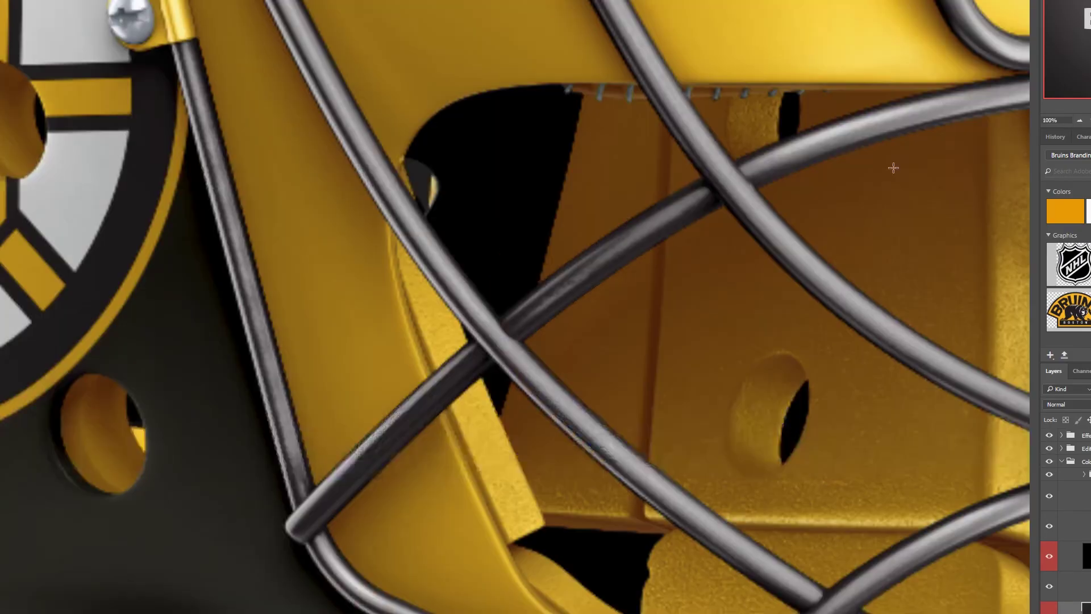